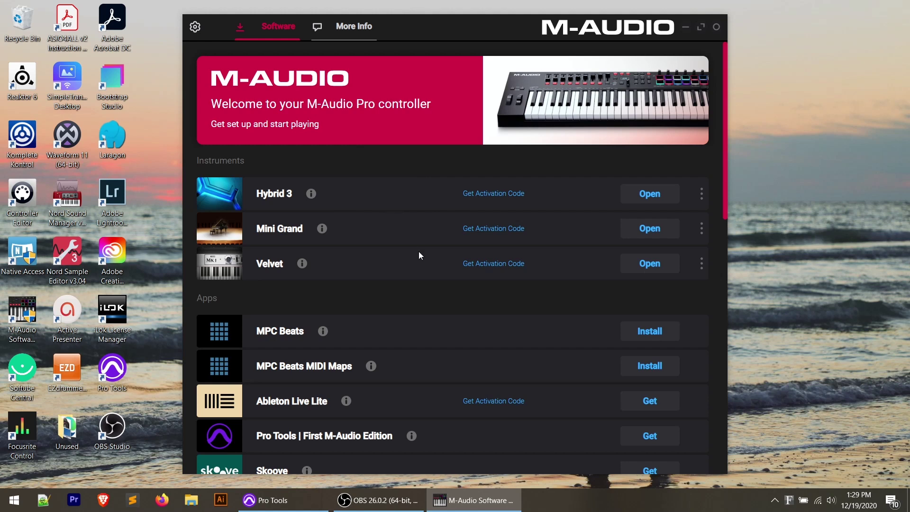
scroll(419, 252, "down", 1)
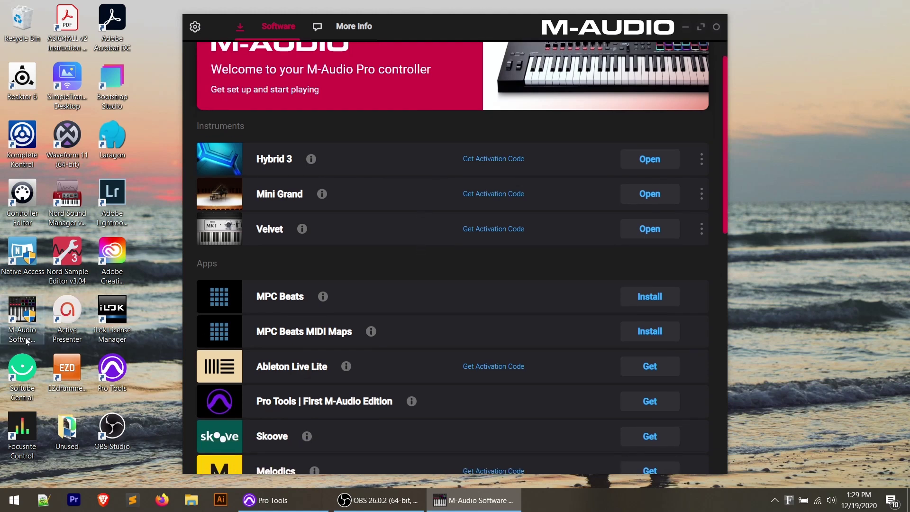
scroll(422, 273, "up", 1)
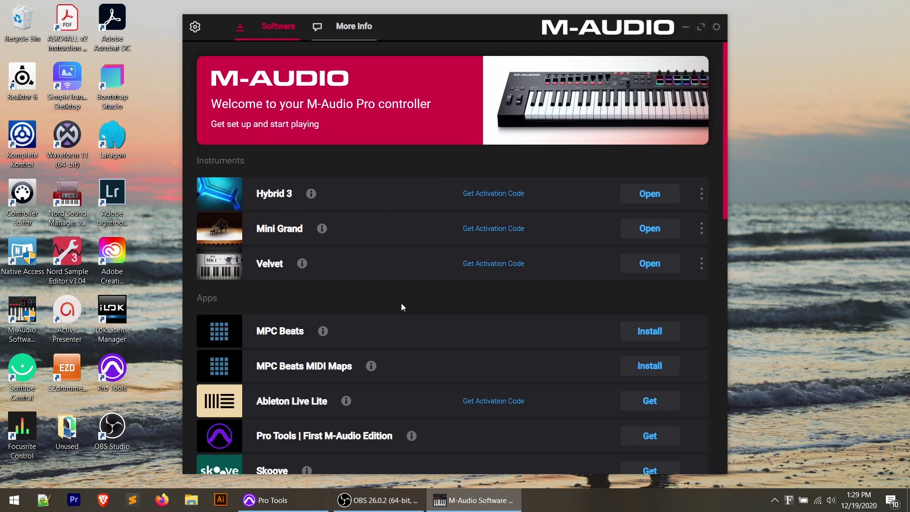
scroll(402, 304, "down", 3)
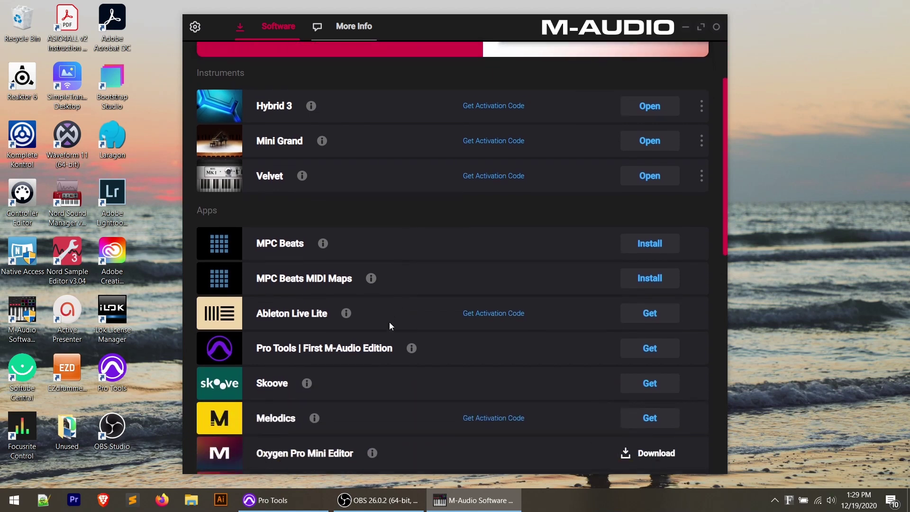
Read the Pro Tools | First M-Audio Edition details on its Vacuum, Boom, DB-33 and Xpand!2 plugins, then close them.
left_click(412, 349)
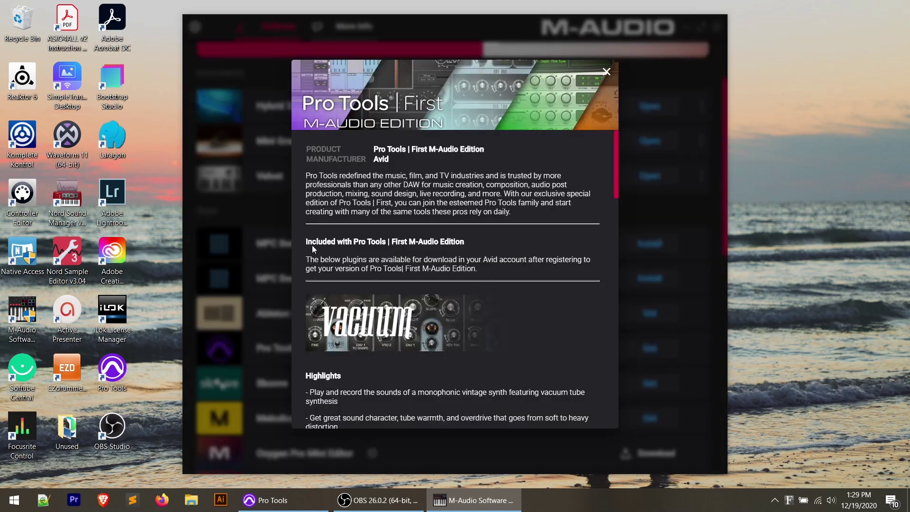
scroll(525, 318, "down", 3)
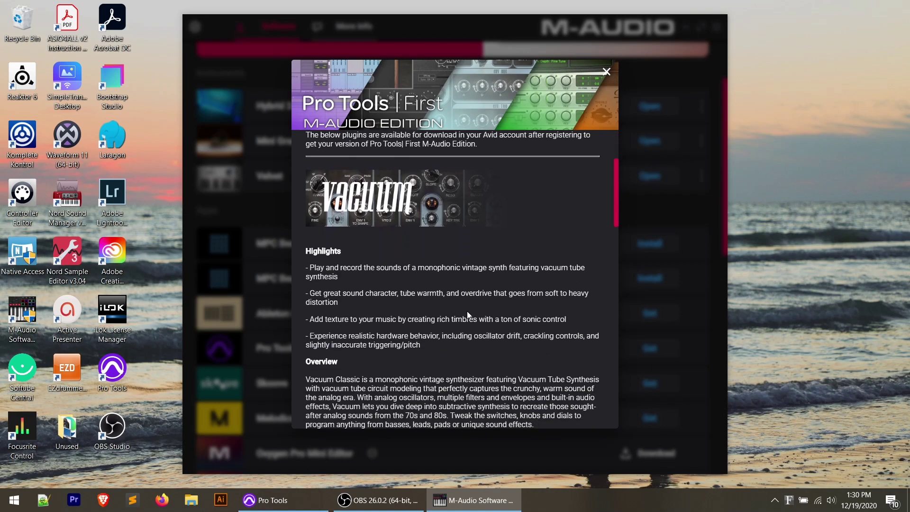
scroll(468, 311, "down", 7)
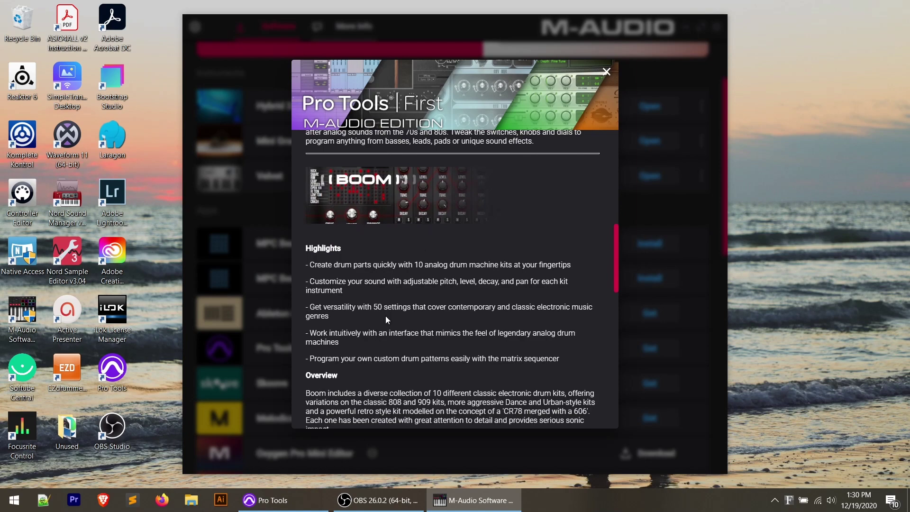
scroll(385, 316, "down", 6)
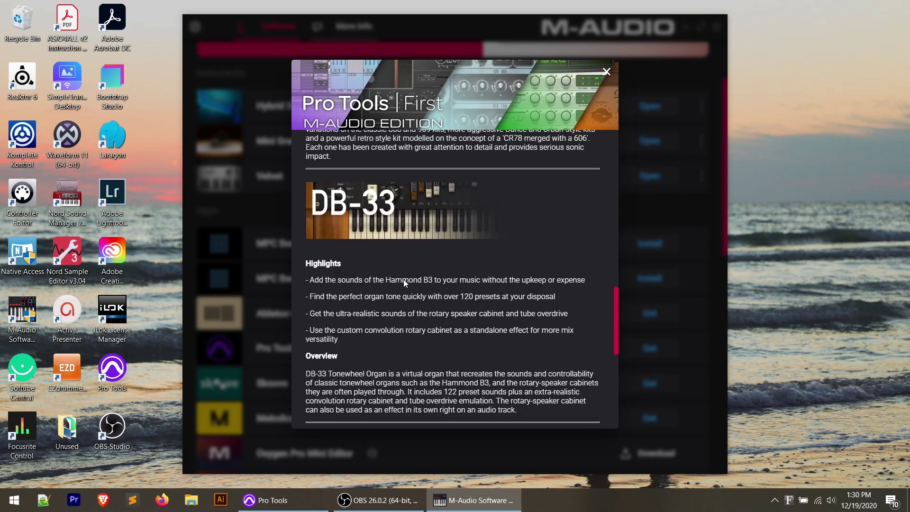
scroll(487, 374, "down", 5)
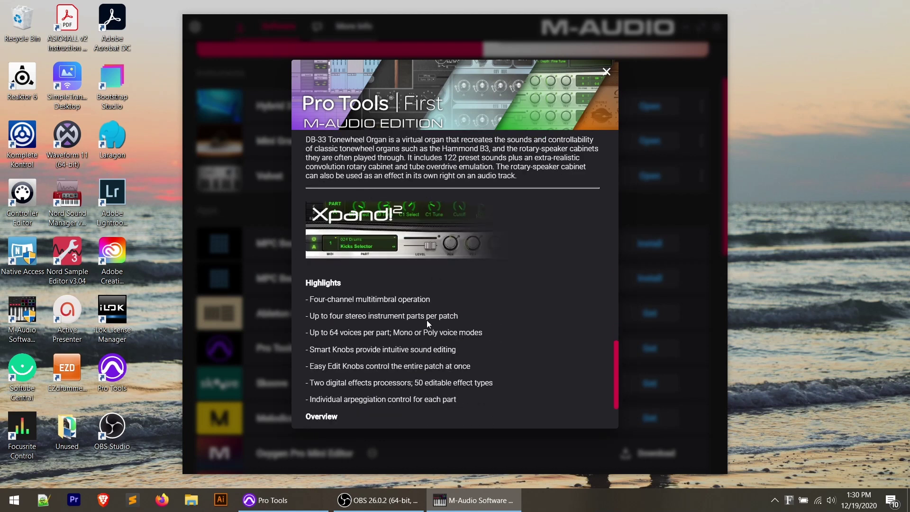
scroll(428, 324, "down", 2)
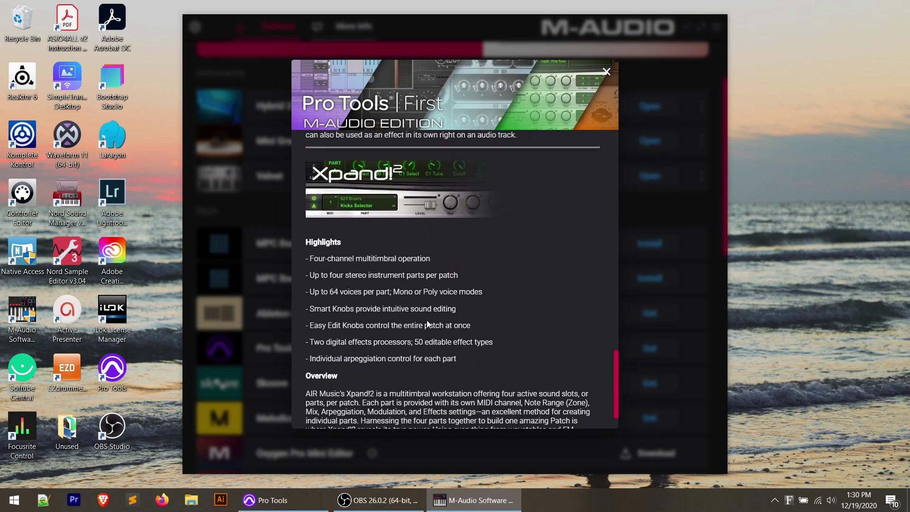
scroll(428, 324, "up", 1)
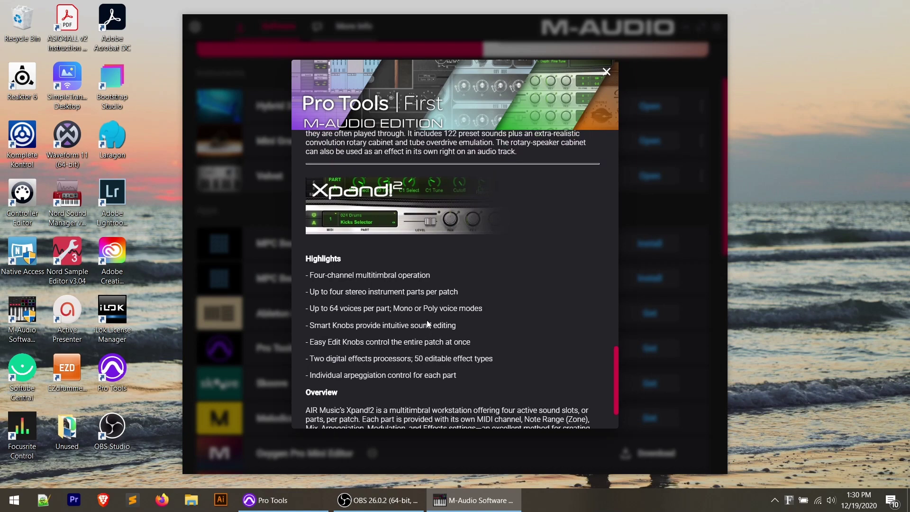
scroll(516, 217, "up", 15)
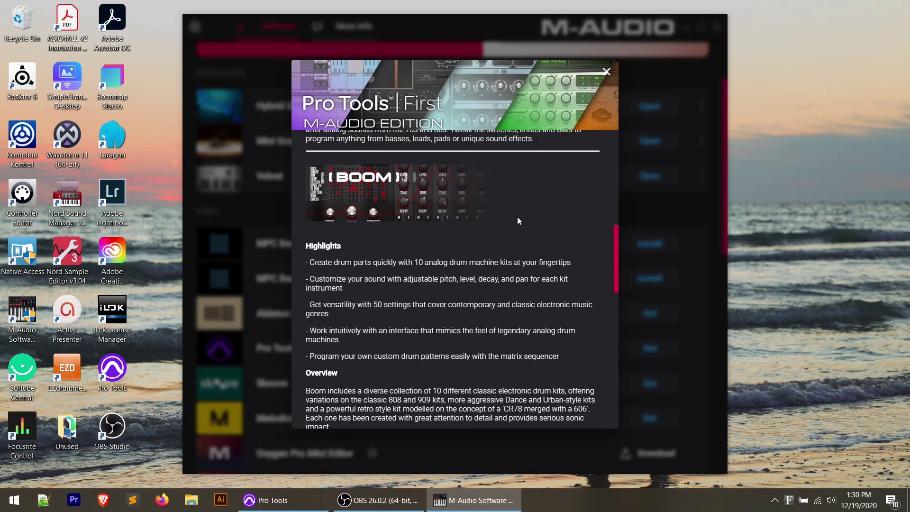
left_click(605, 71)
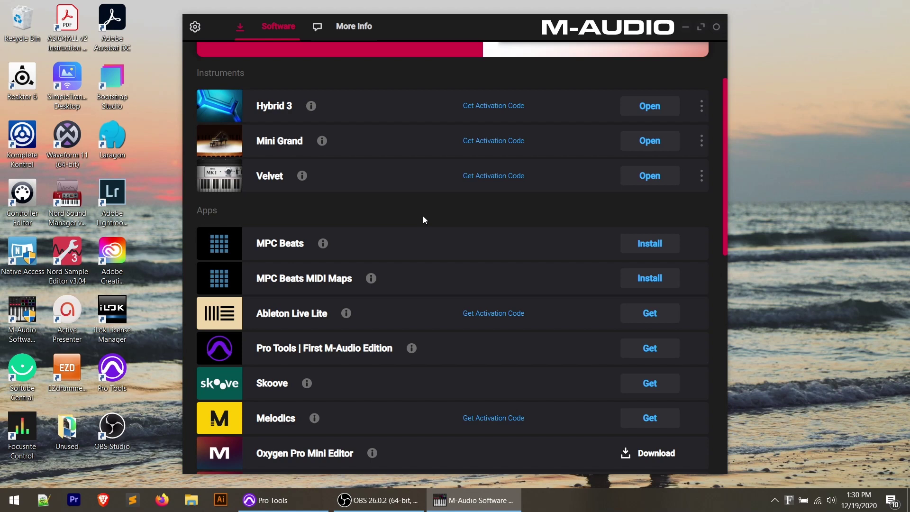
Browse the software list, then bring up the Software Manager Settings panel.
scroll(423, 219, "up", 2)
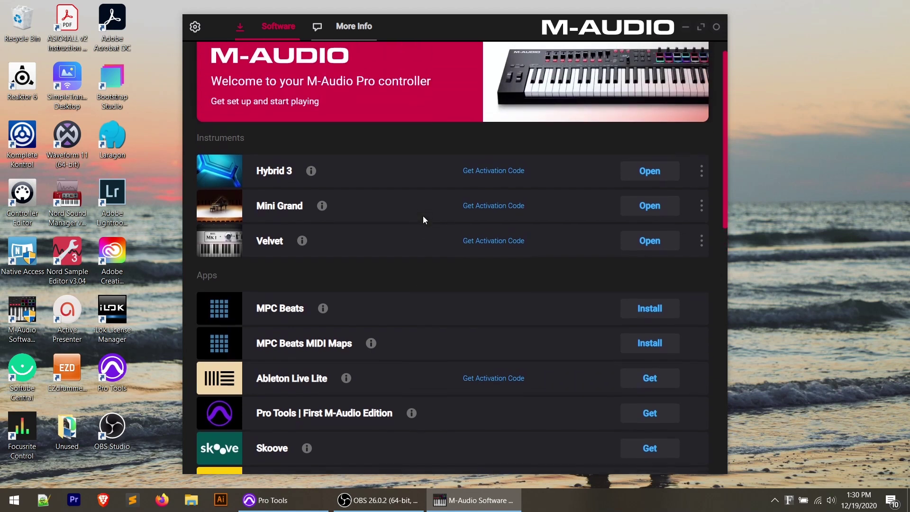
scroll(423, 220, "up", 1)
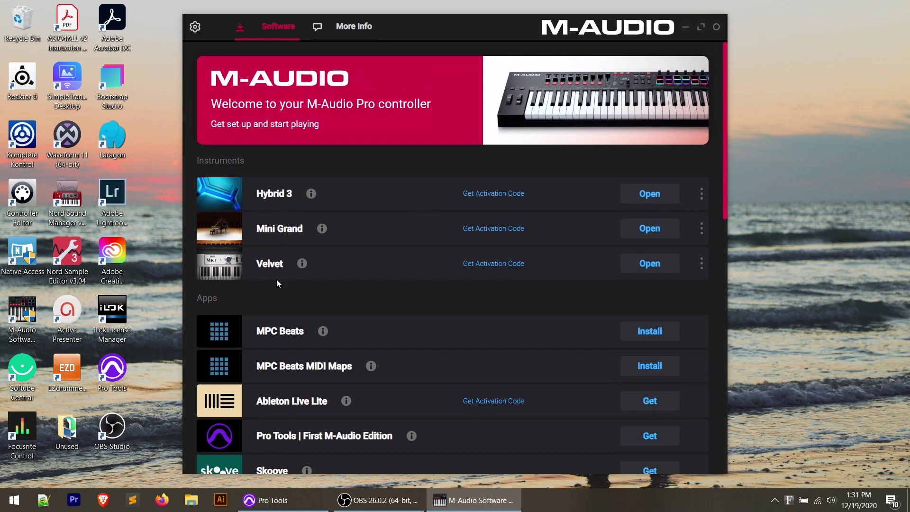
scroll(384, 298, "down", 4)
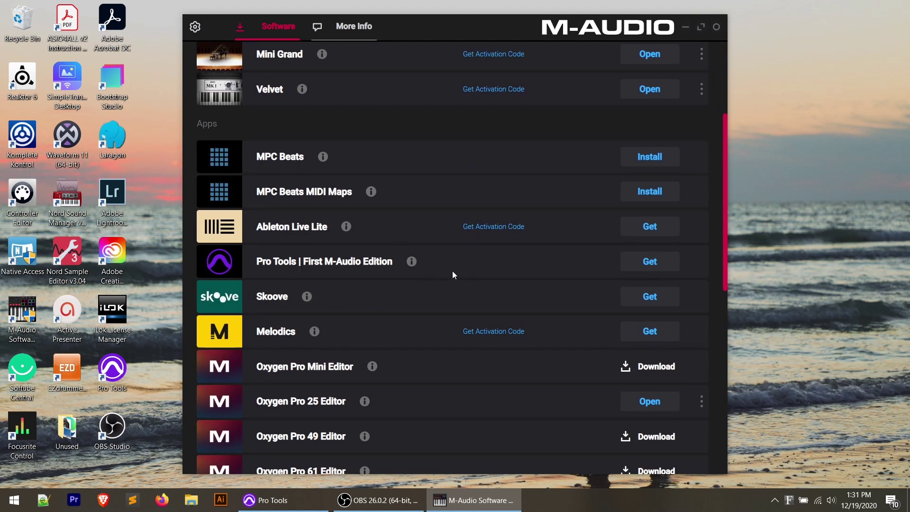
scroll(453, 272, "up", 2)
scroll(452, 271, "down", 2)
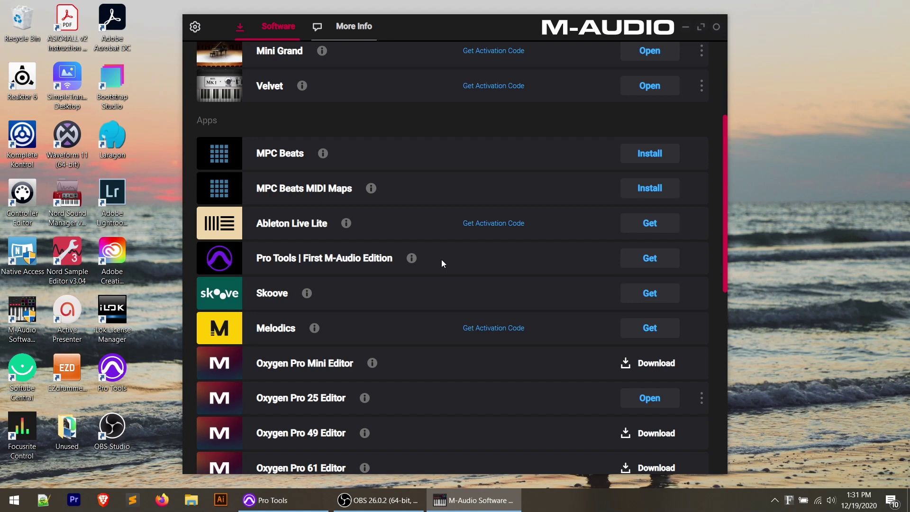
scroll(442, 261, "down", 1)
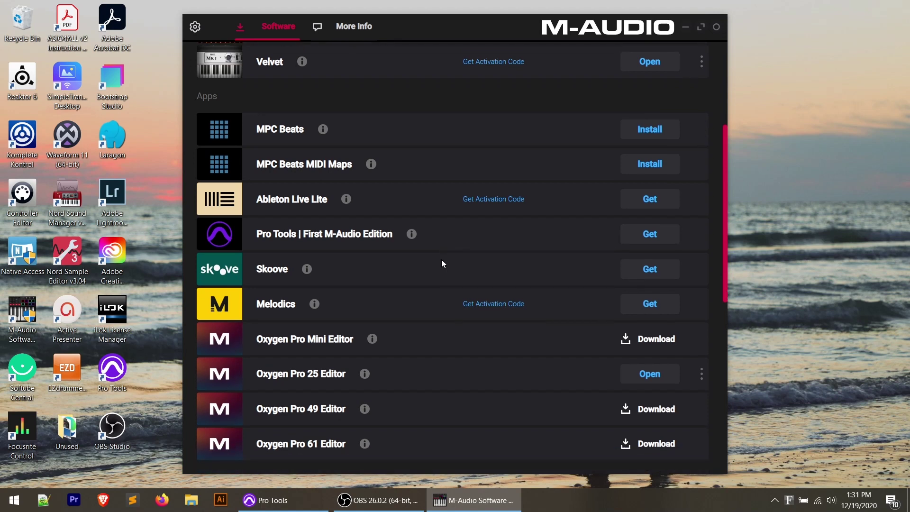
scroll(442, 261, "up", 5)
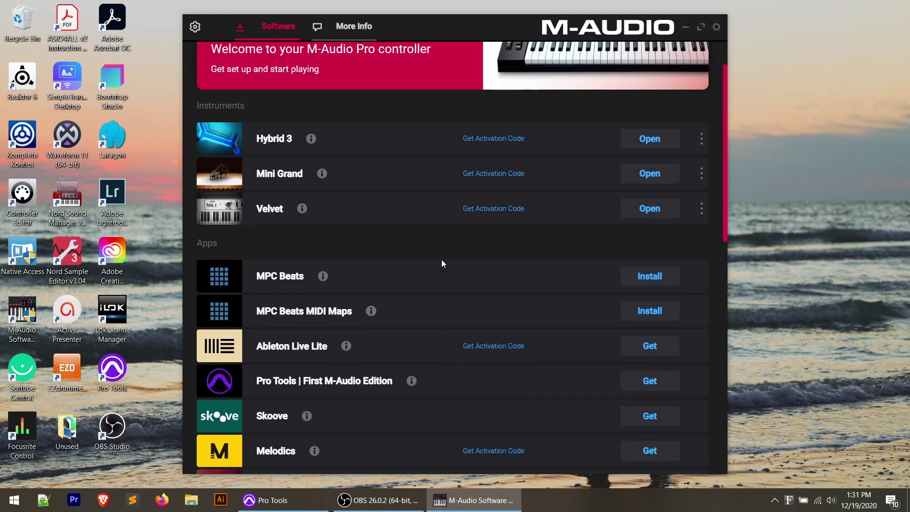
scroll(441, 264, "down", 3)
scroll(442, 264, "up", 3)
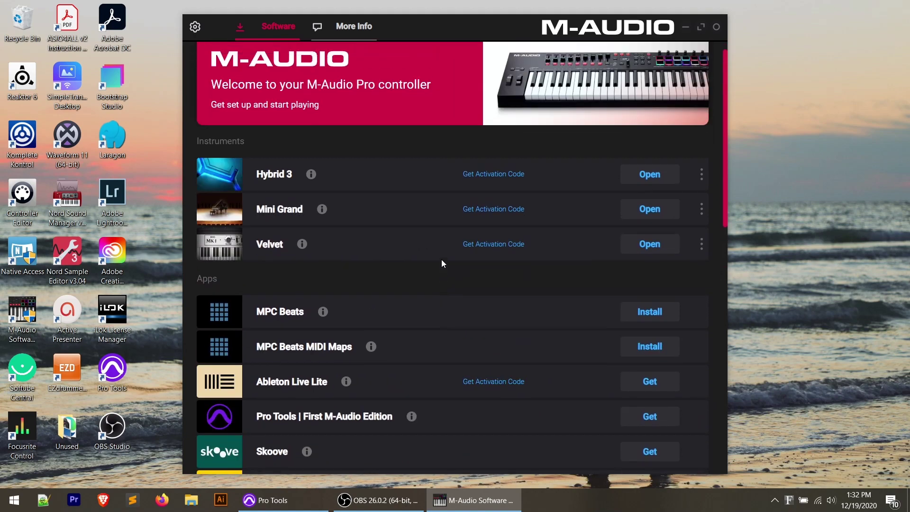
scroll(442, 264, "down", 8)
scroll(442, 260, "down", 1)
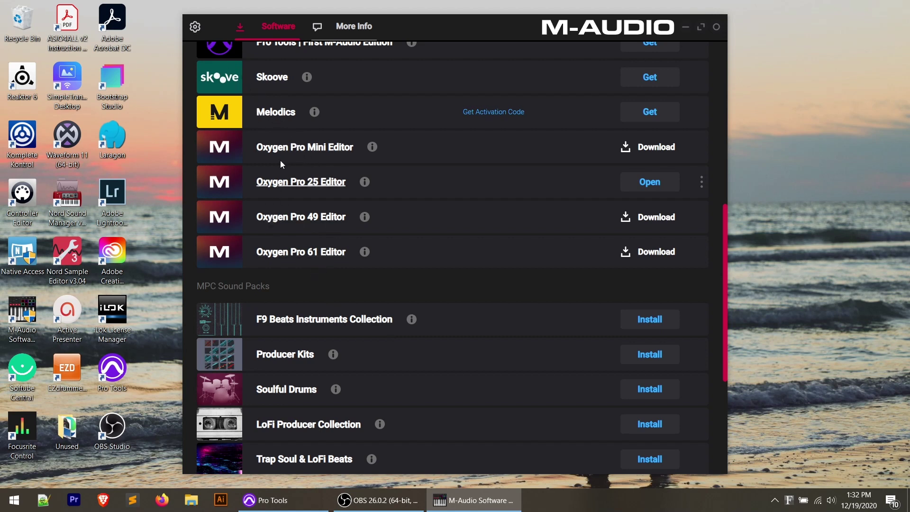
left_click(195, 26)
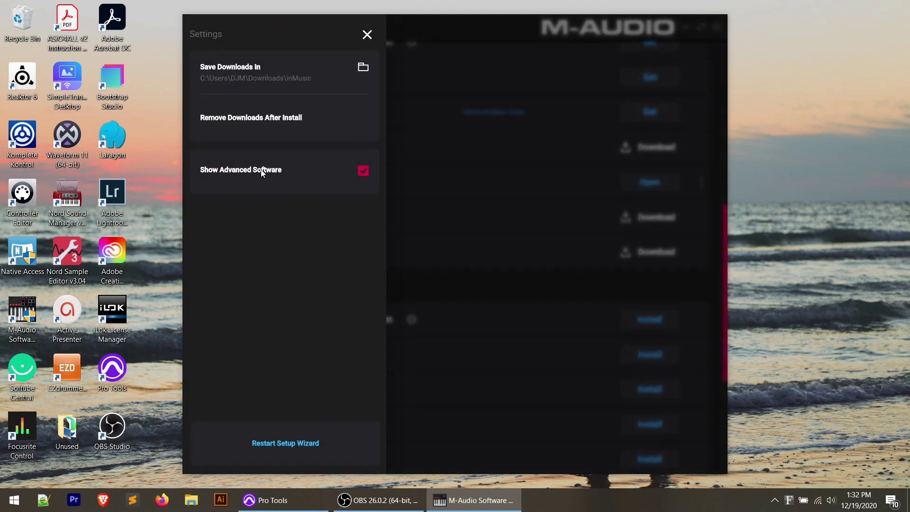
Turn Show Advanced Software off and back on, leaving it enabled.
left_click(362, 171)
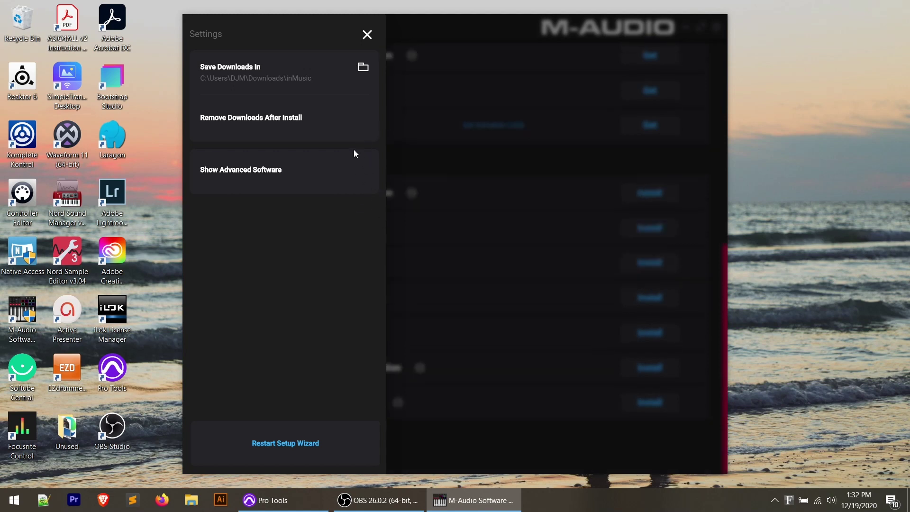
left_click(363, 182)
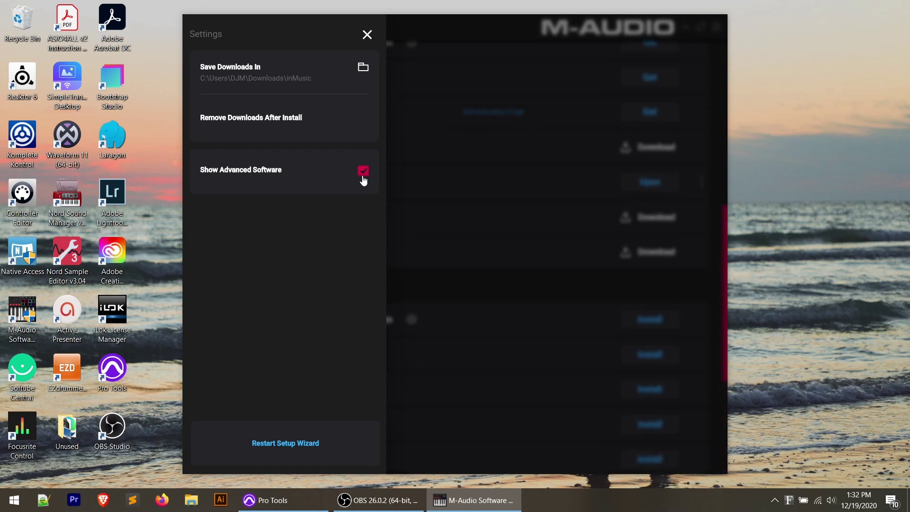
left_click(367, 35)
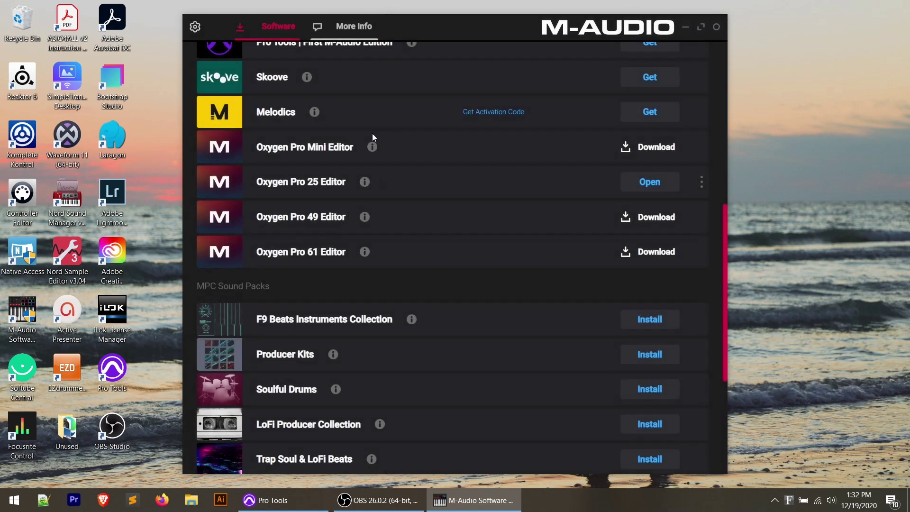
scroll(398, 265, "down", 3)
scroll(398, 265, "down", 1)
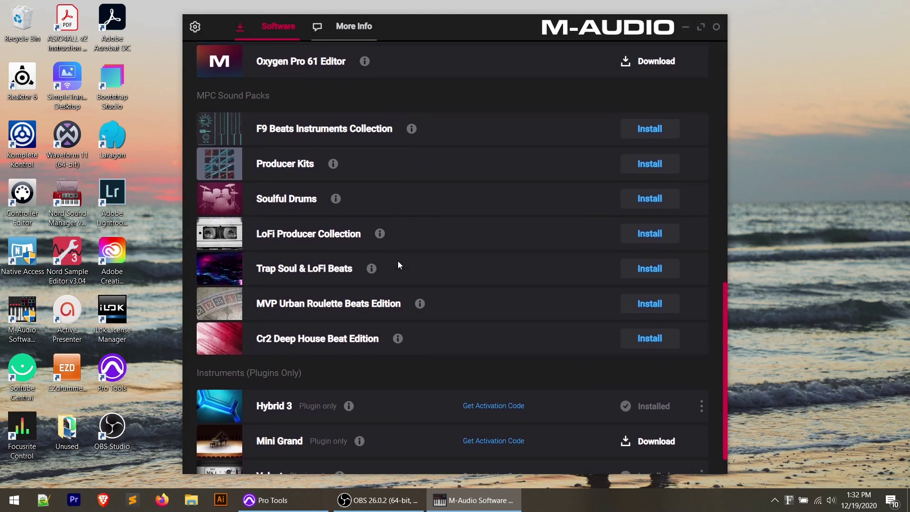
scroll(399, 264, "down", 1)
scroll(398, 265, "up", 3)
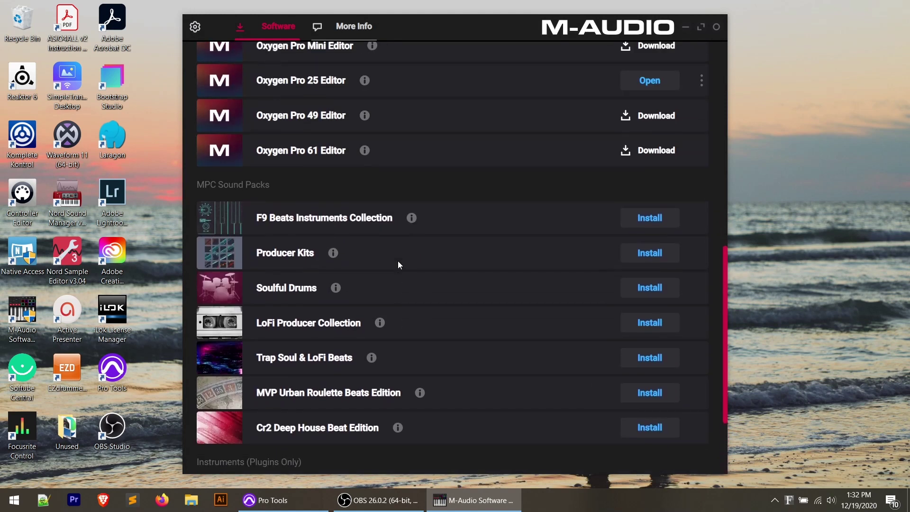
scroll(475, 245, "up", 6)
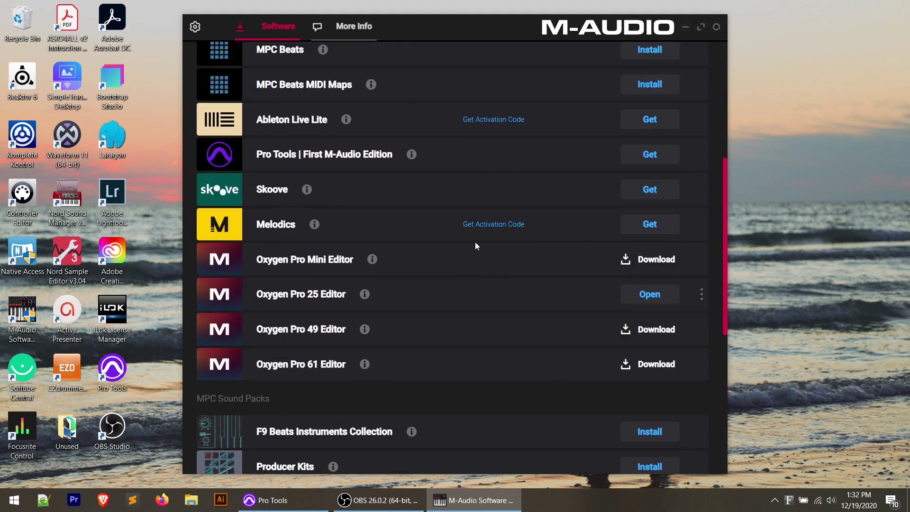
scroll(445, 237, "down", 8)
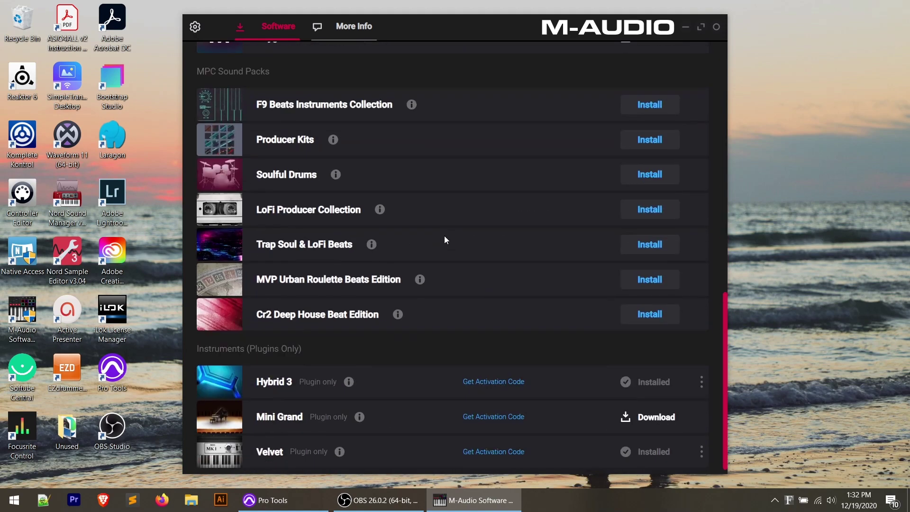
scroll(493, 259, "up", 12)
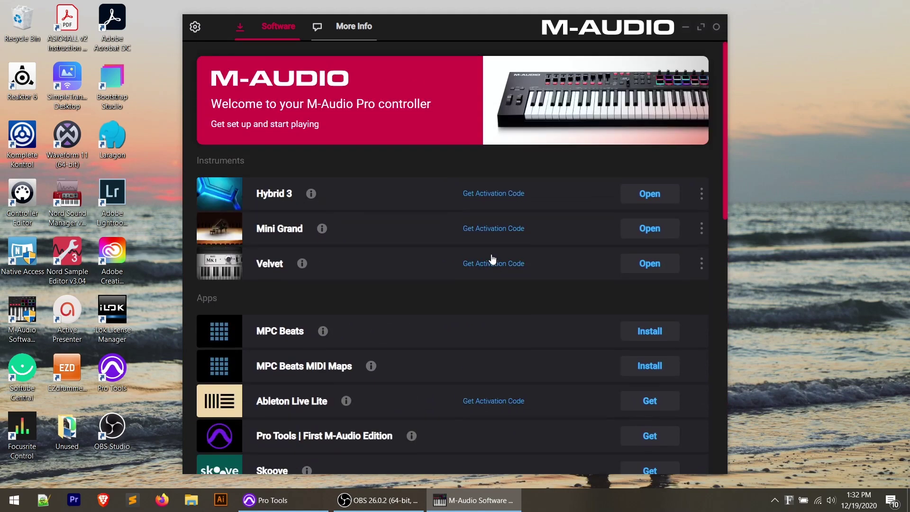
left_click(304, 504)
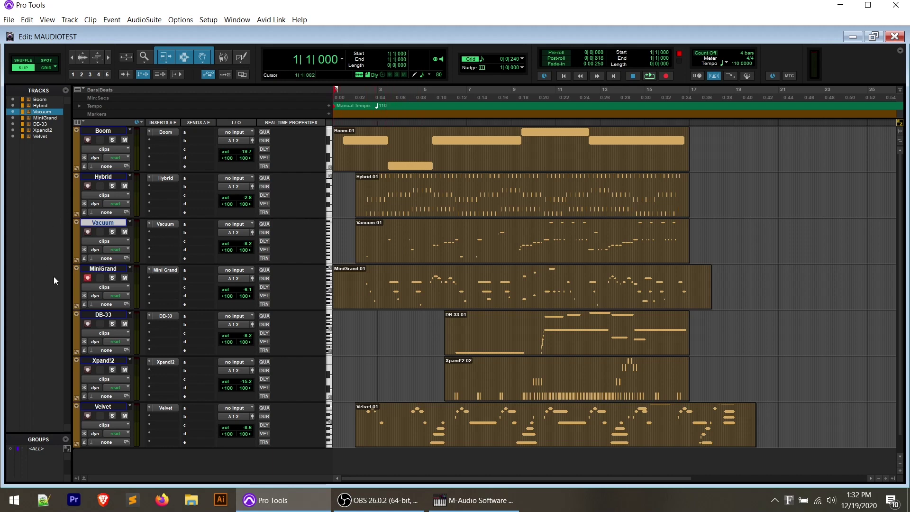
Disarm MiniGrand, check the Mix window, and start MAUDIOTEST playback from the beginning.
left_click(88, 278)
key("ctrl+equal")
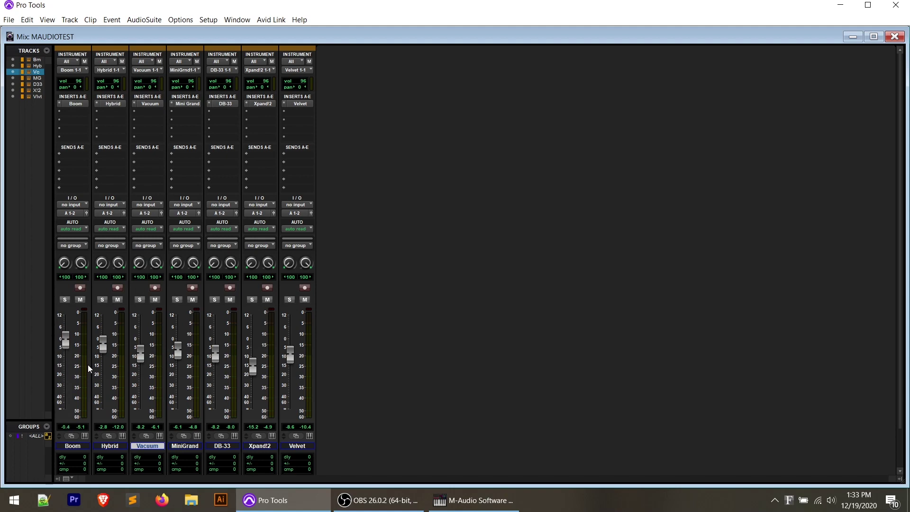
key("ctrl+equal")
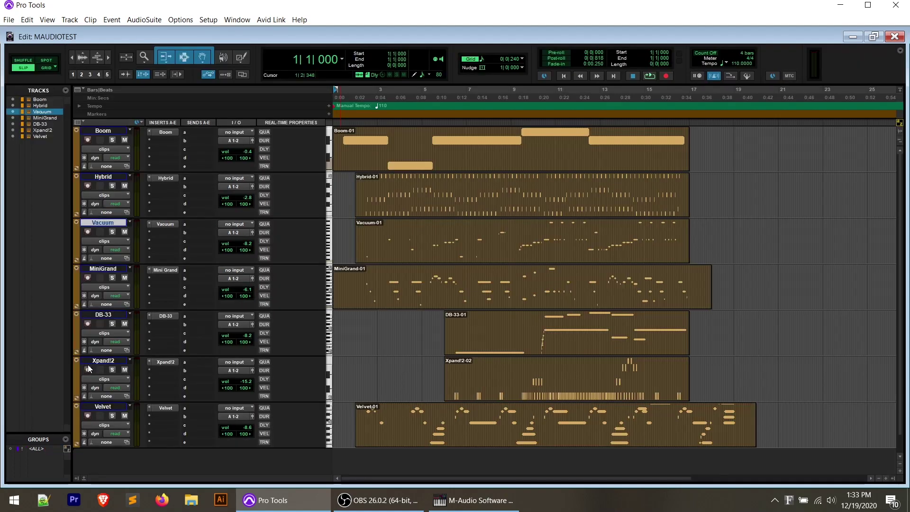
key("space")
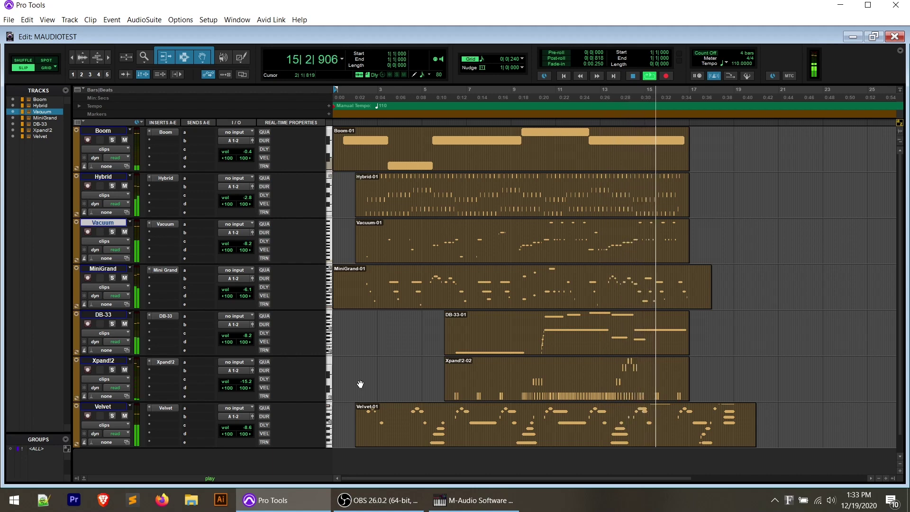
Stop playback, returning the position to 1|1|000.
key("space")
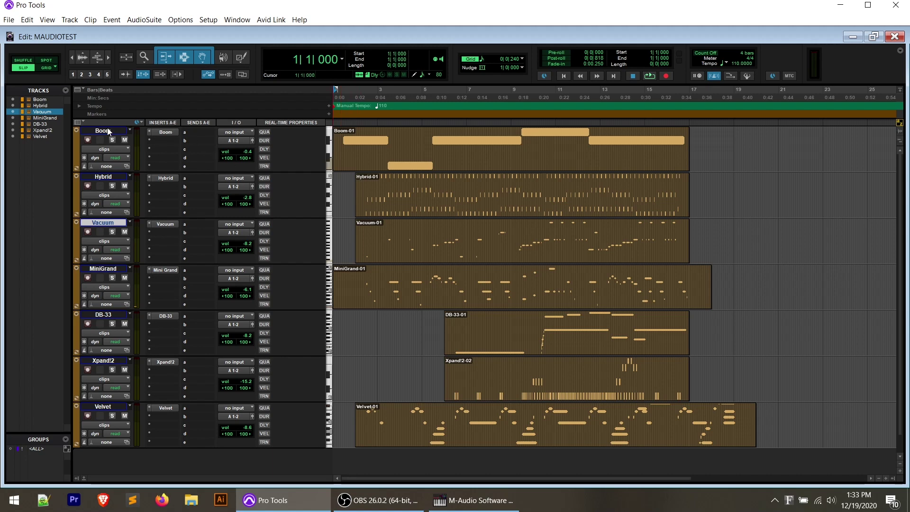
Open Boom on the Boom track and start, then stop, its drum pattern.
left_click(166, 132)
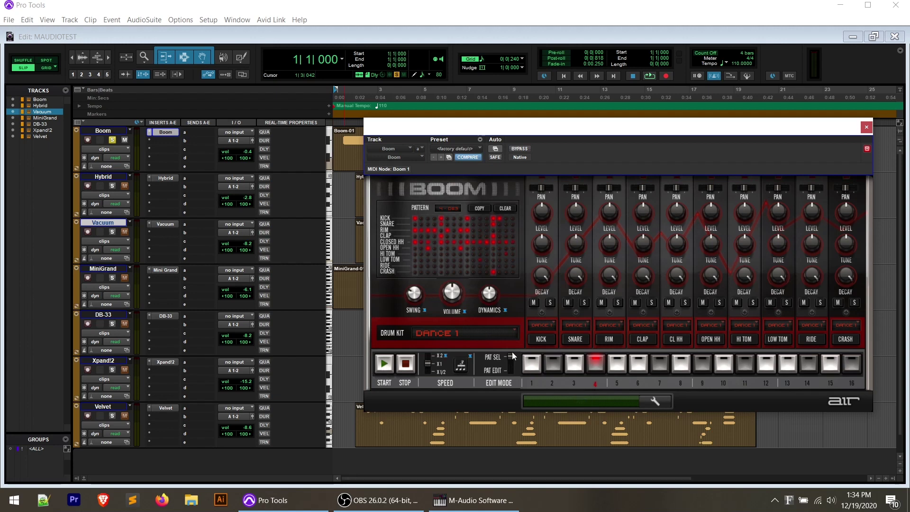
left_click(384, 363)
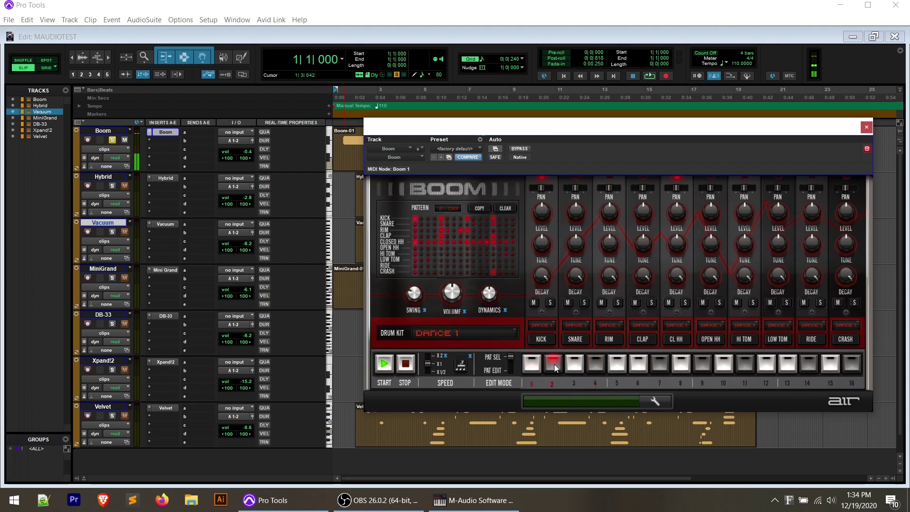
left_click(406, 364)
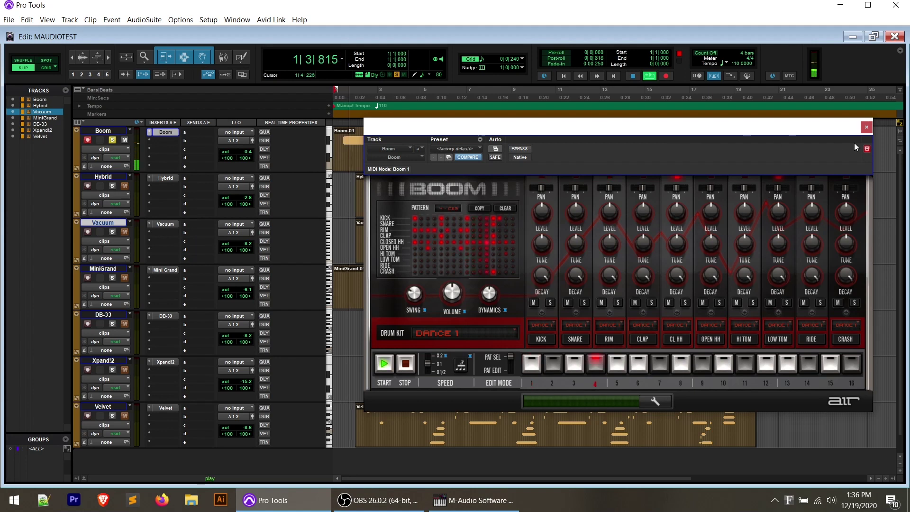
Move the Boom window lower, stop playback at 1|1|000, and close Boom.
left_click_drag(826, 131, 778, 192)
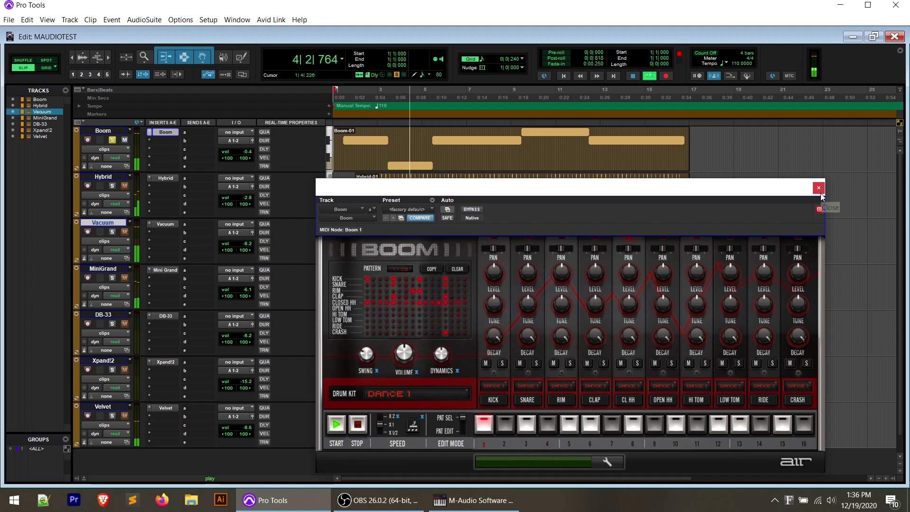
key("space")
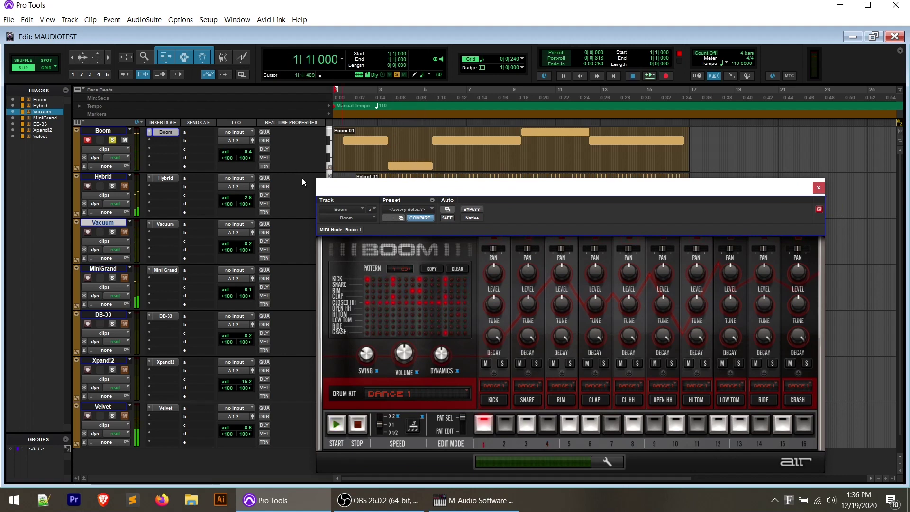
left_click(819, 188)
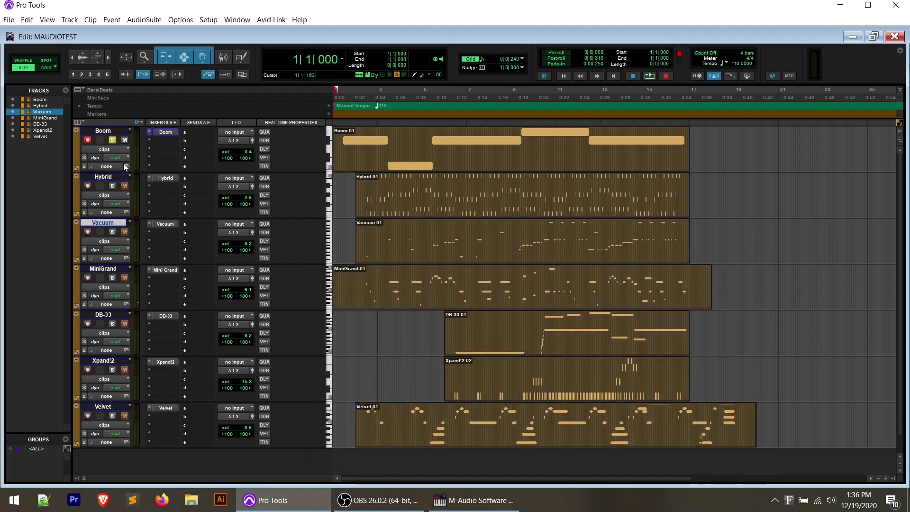
Switch the solo from Boom to Hybrid, glance at the Hybrid synth, and play the session.
left_click(112, 186)
left_click(112, 140)
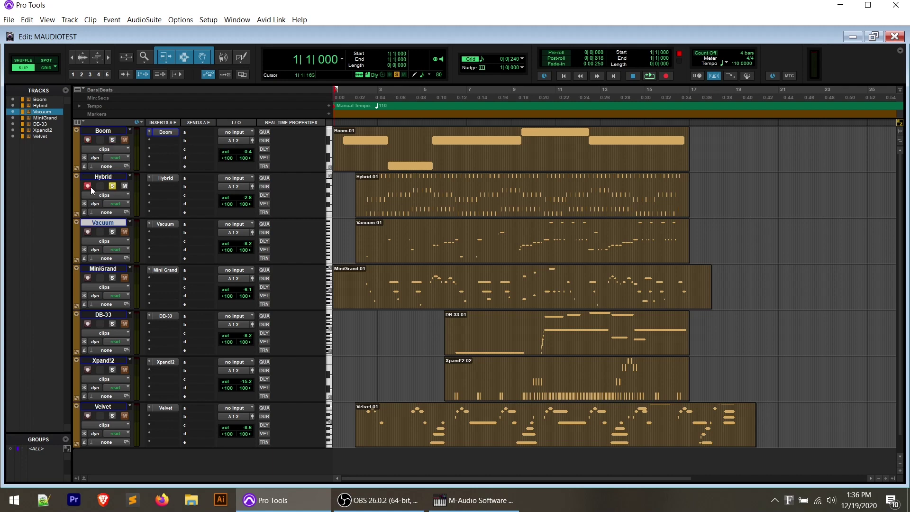
left_click(162, 180)
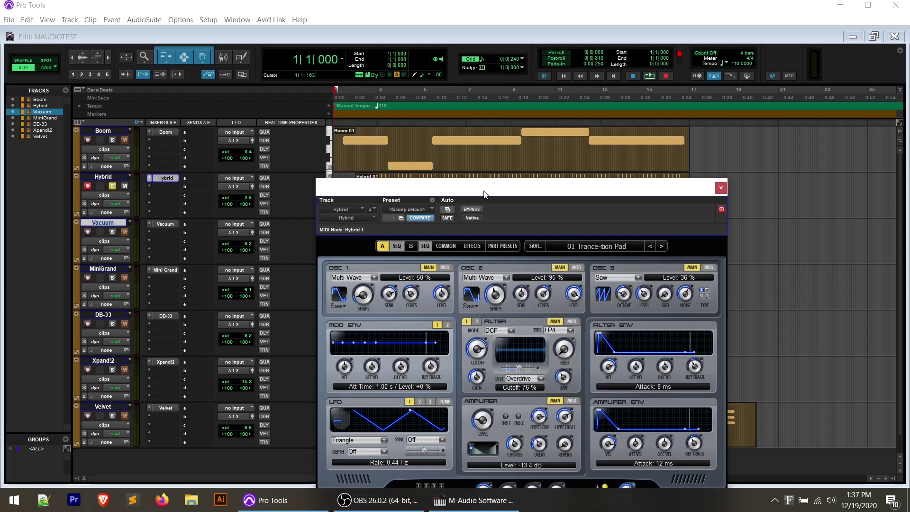
left_click(720, 188)
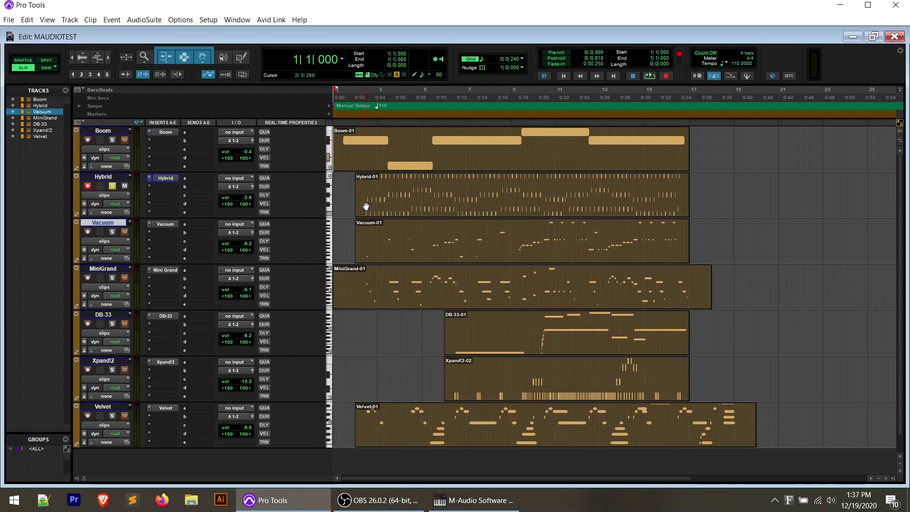
key("space")
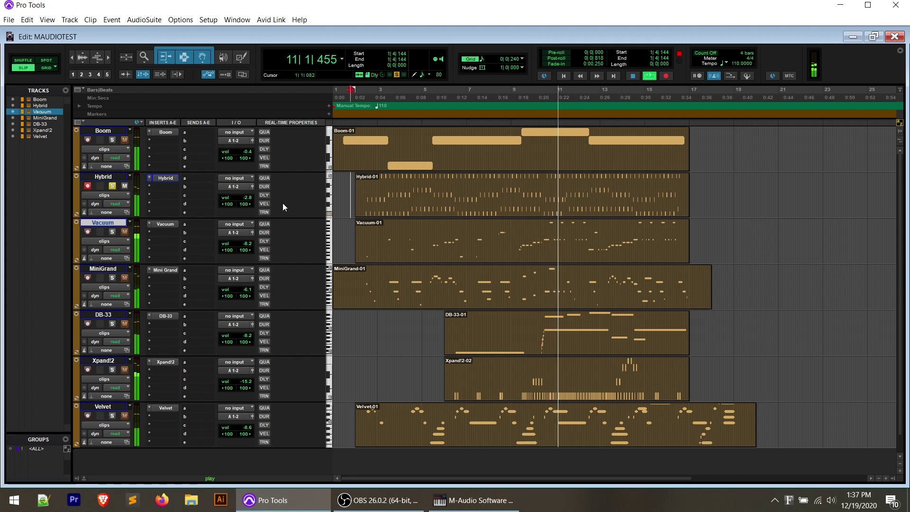
Stop playback and move the solo from Hybrid to Vacuum.
key("space")
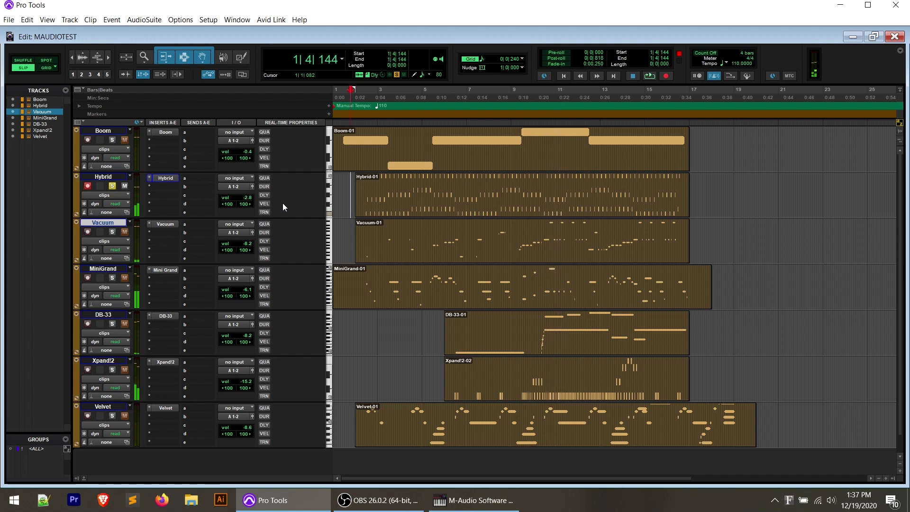
left_click(112, 232)
left_click(113, 187)
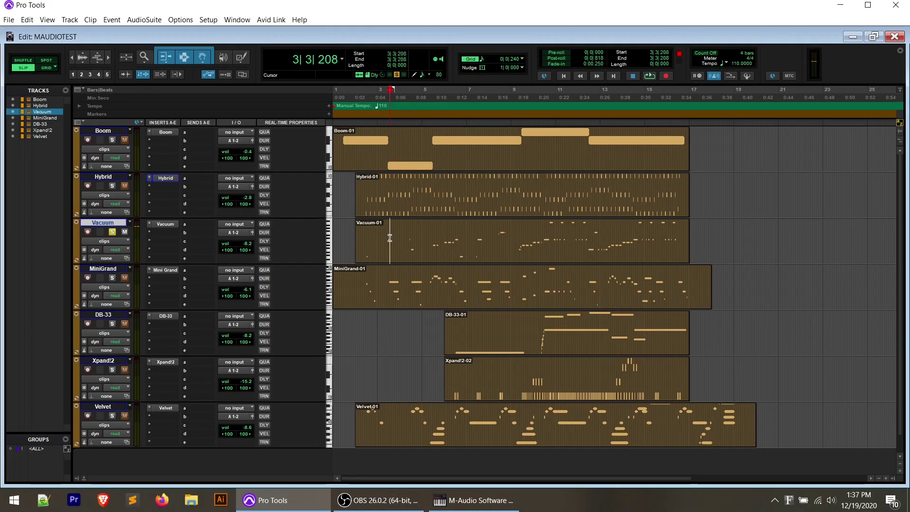
Play from bar 3 while viewing the raised Vacuum synth window, then stop.
key("space")
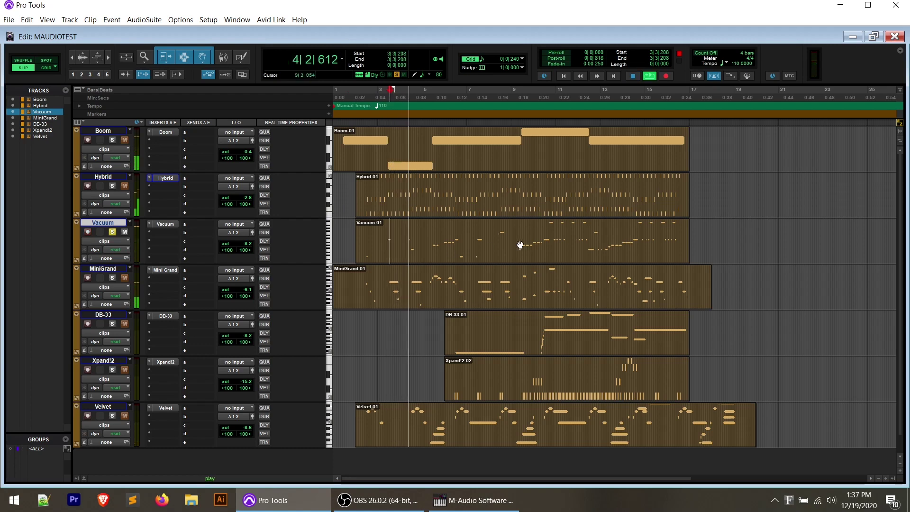
left_click(165, 225)
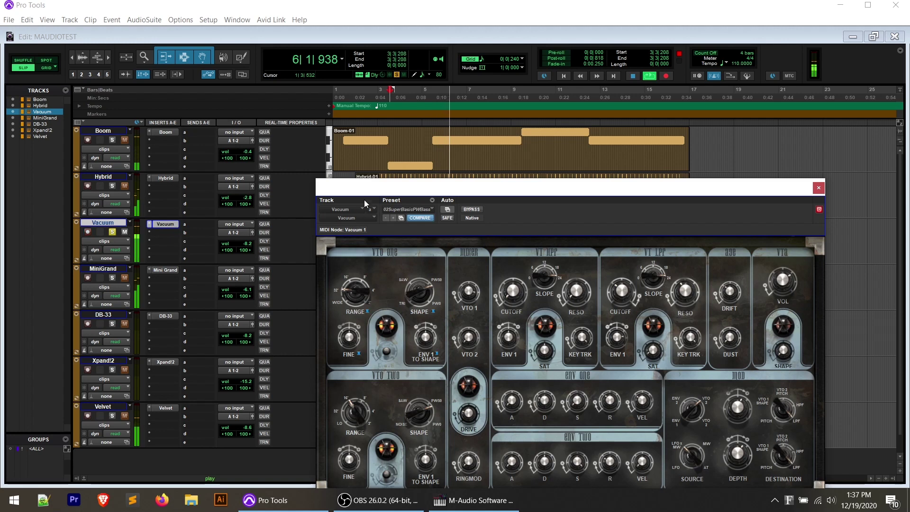
left_click_drag(364, 200, 225, 49)
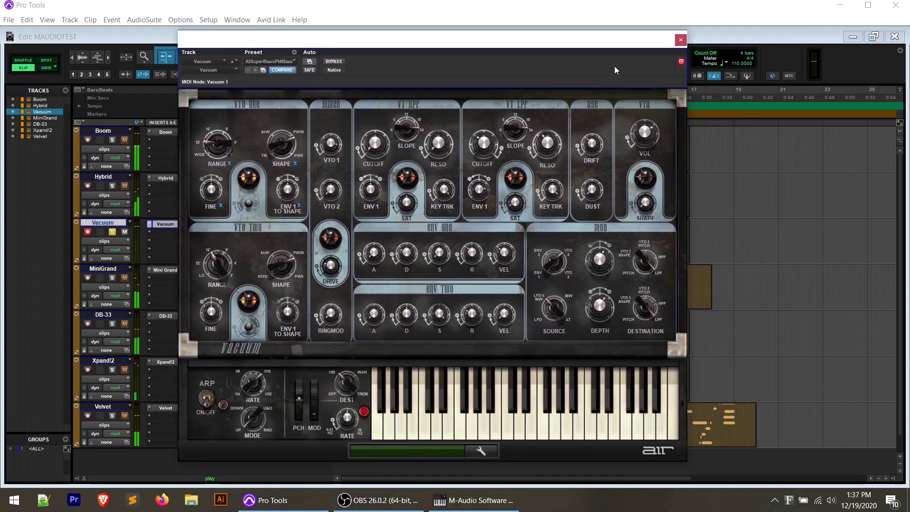
left_click(681, 39)
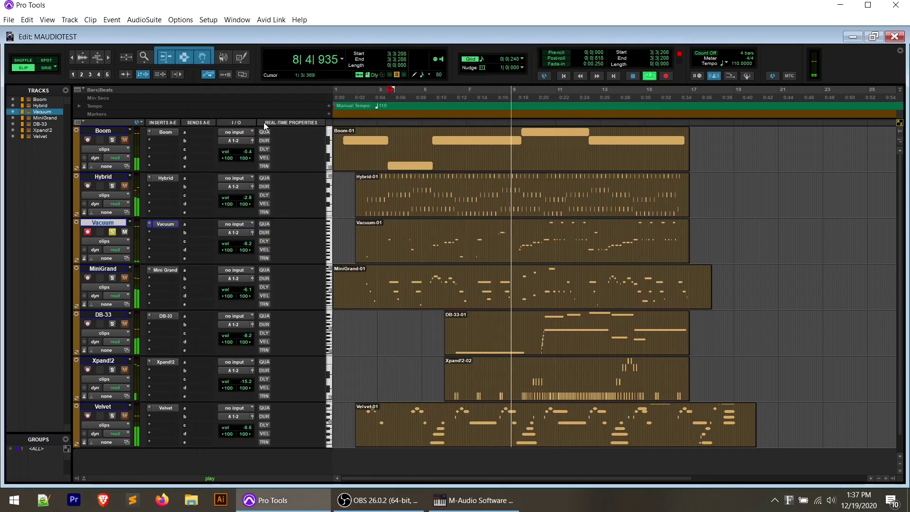
key("space")
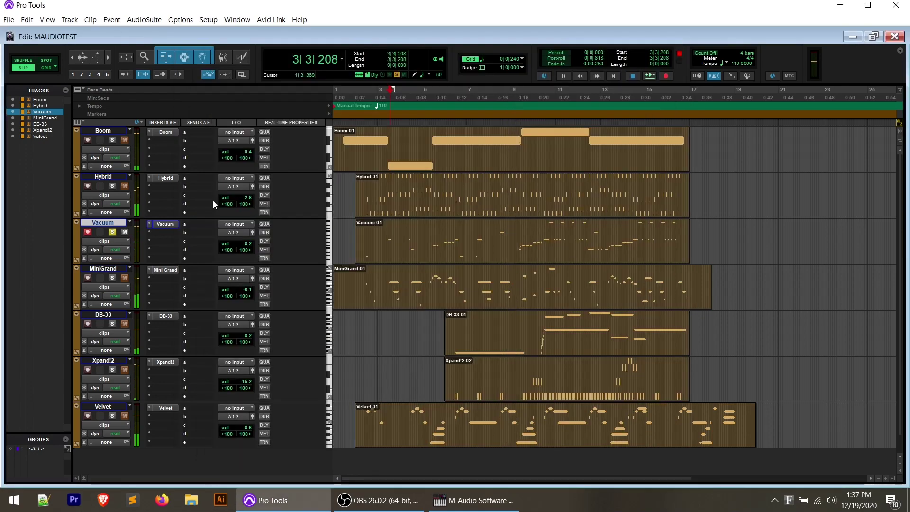
Solo and record-enable MiniGrand in place of Vacuum, and view the Mini Grand piano.
left_click(113, 234)
left_click(112, 280)
left_click(88, 278)
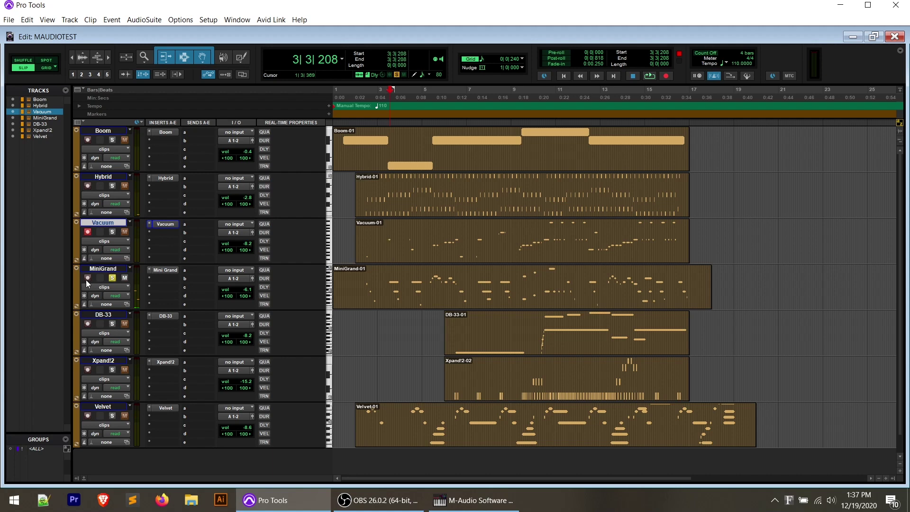
left_click(166, 271)
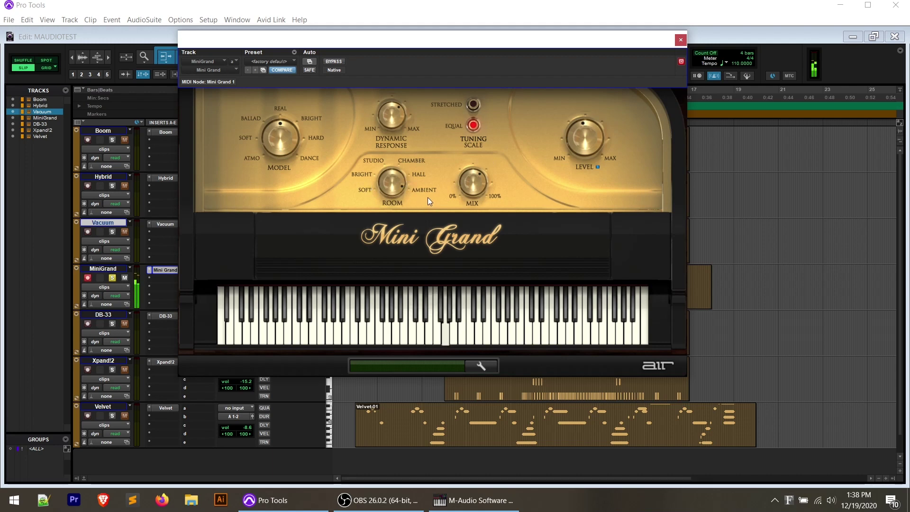
left_click(681, 40)
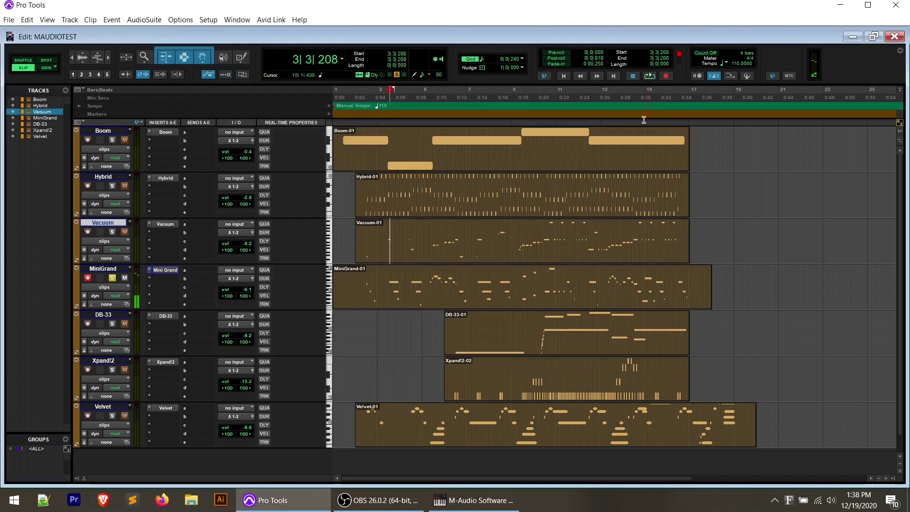
Play the MiniGrand-01 clip from 4|1|168, then stop.
left_click(401, 282)
key("space")
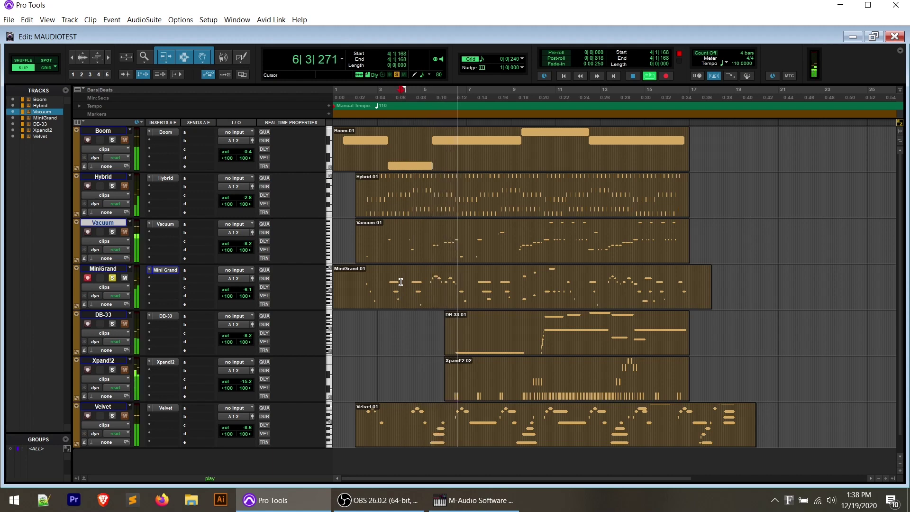
key("space")
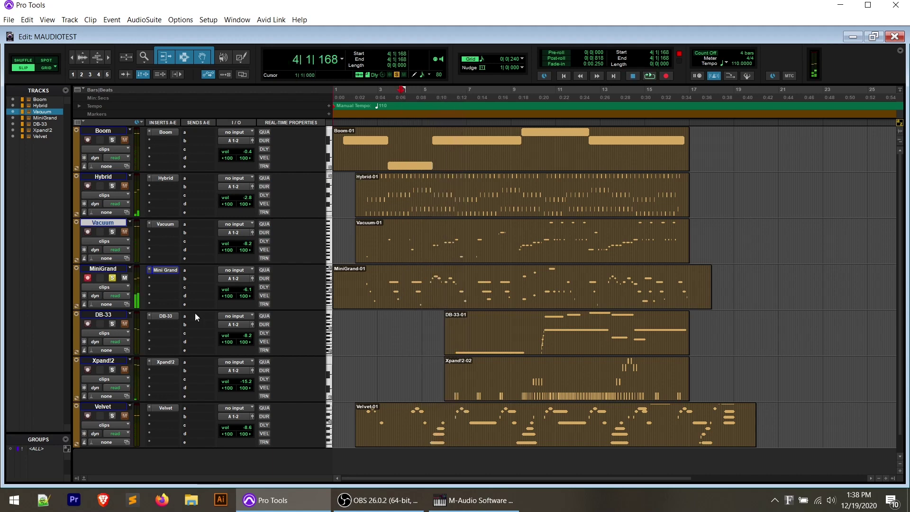
Move the solo from MiniGrand to the DB-33 organ track and record-arm DB-33.
left_click(113, 278)
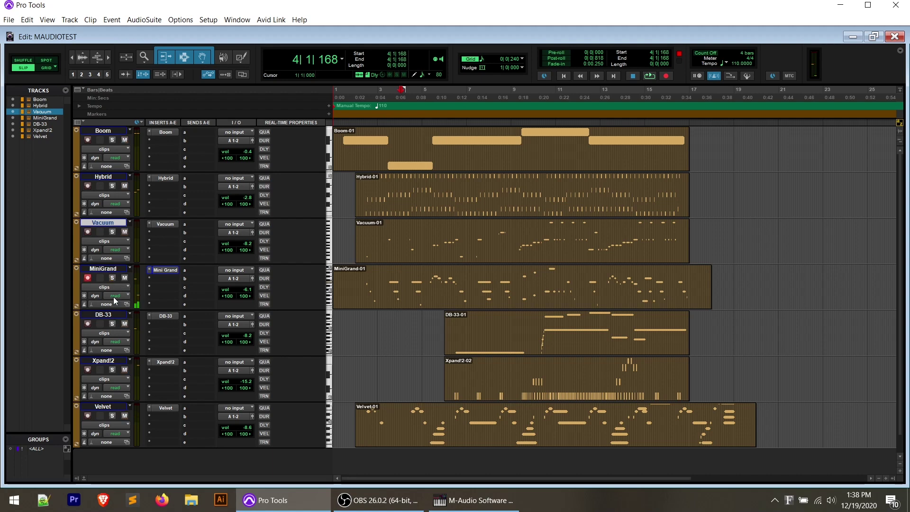
left_click(113, 323)
left_click(87, 323)
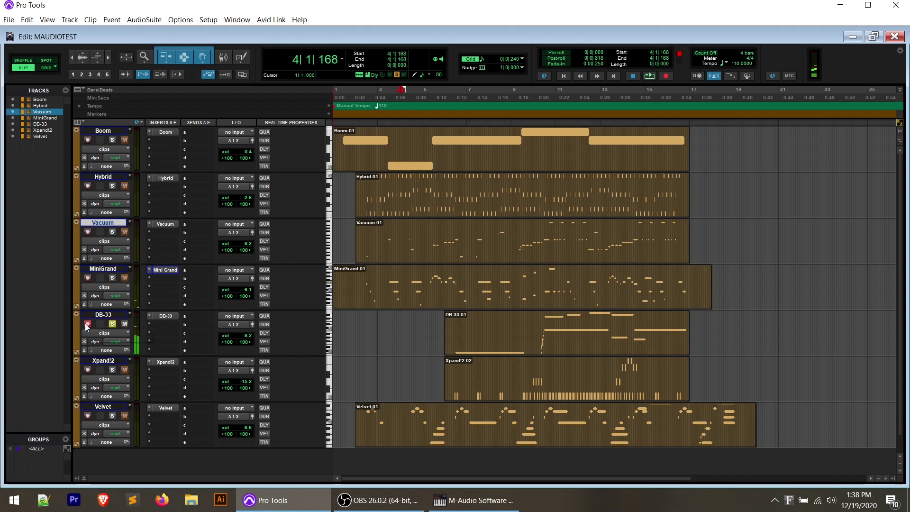
Review the DB-33 plugin's Cabinet and Organ drawbar settings without changing them.
left_click(164, 315)
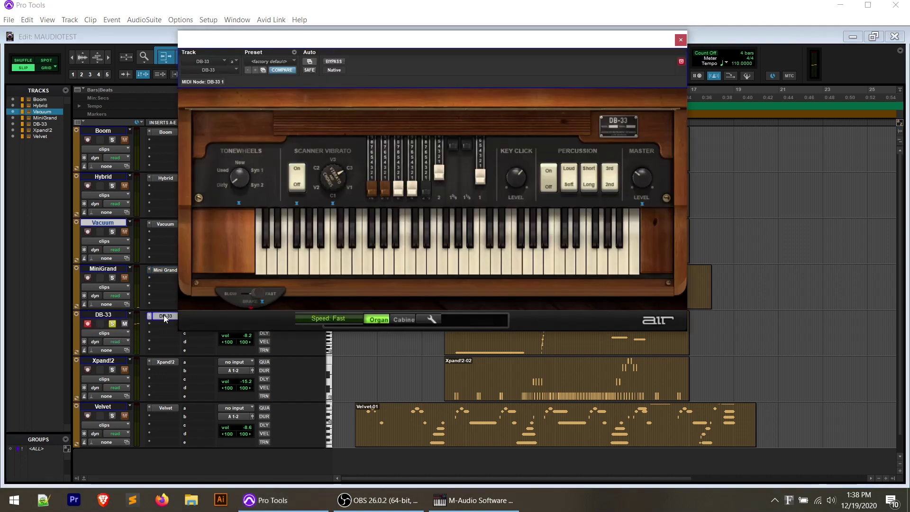
left_click(400, 320)
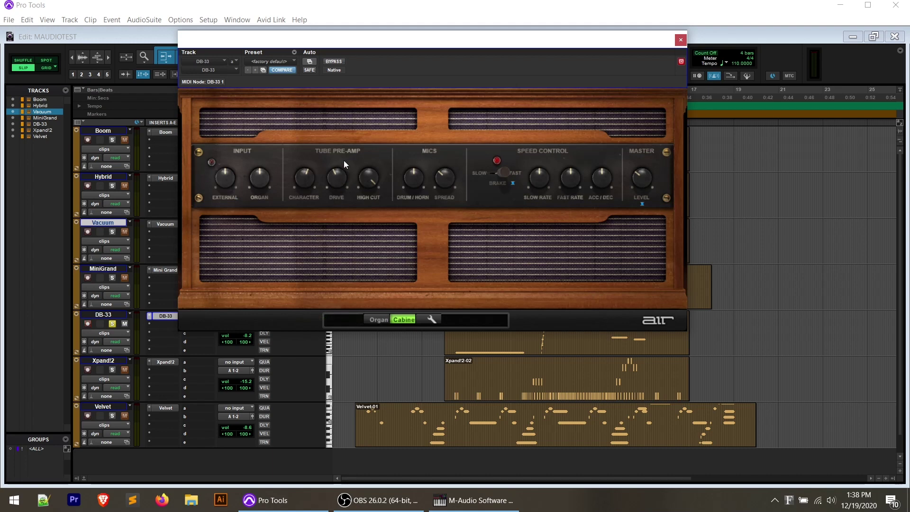
left_click(375, 320)
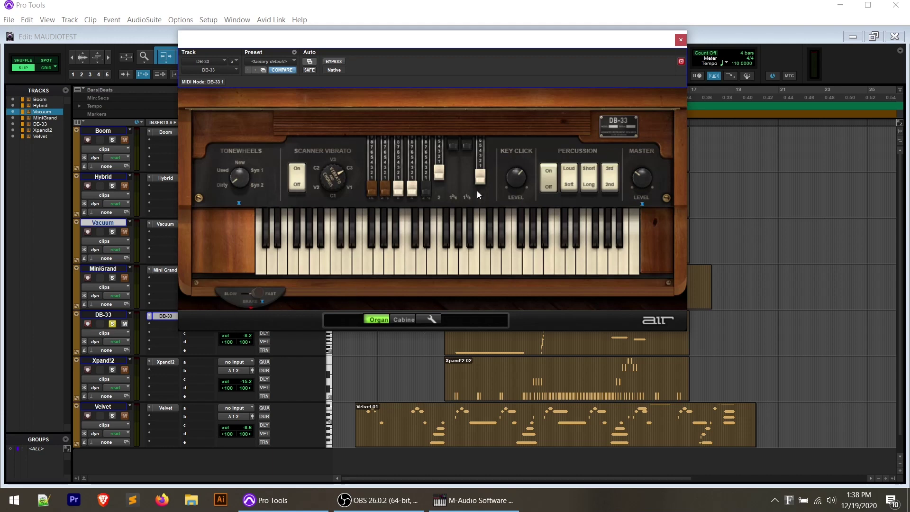
left_click(681, 40)
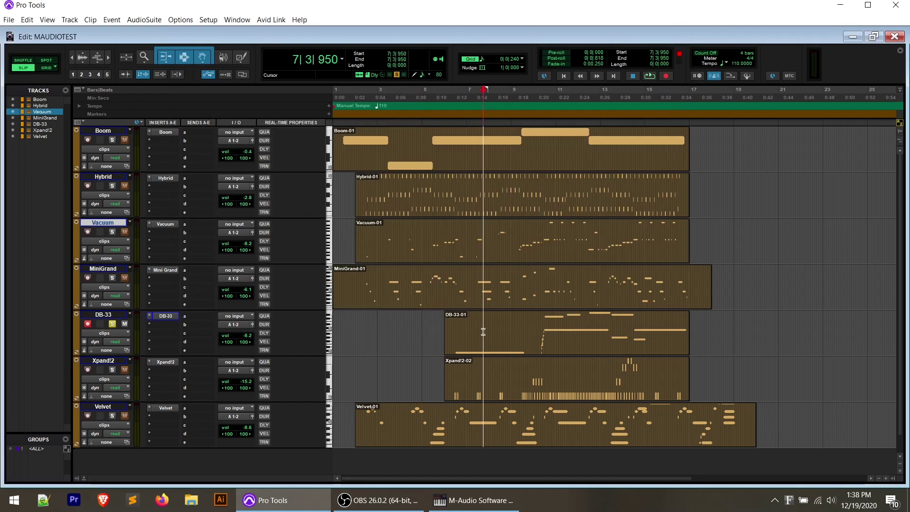
Audition the organ, jumping playback to bar 9 before stopping.
key("space")
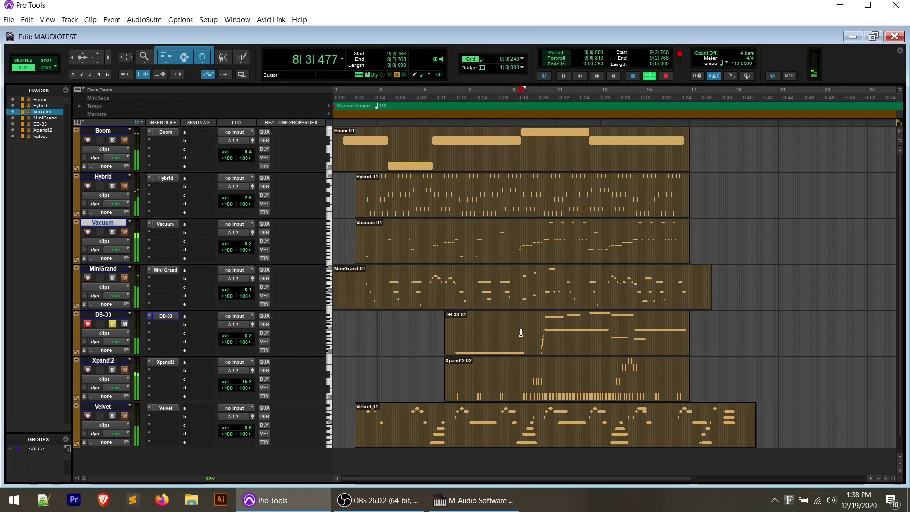
left_click(521, 333)
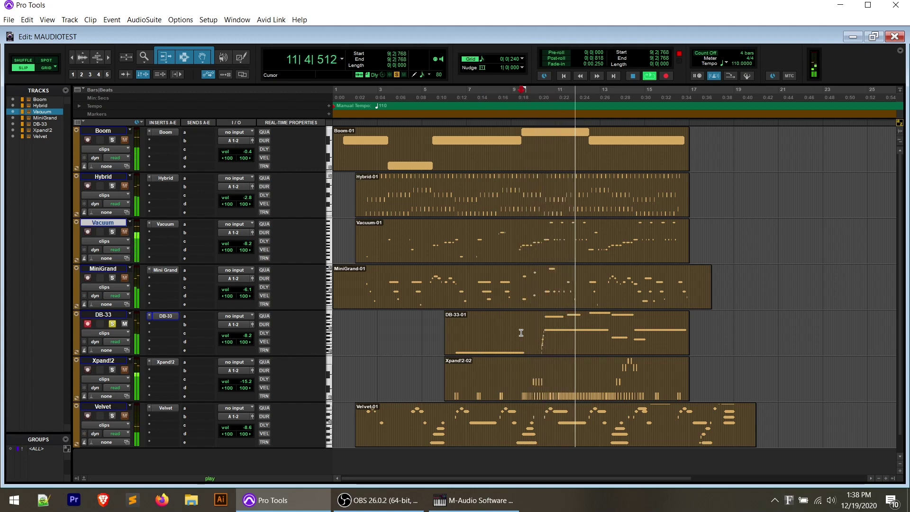
key("space")
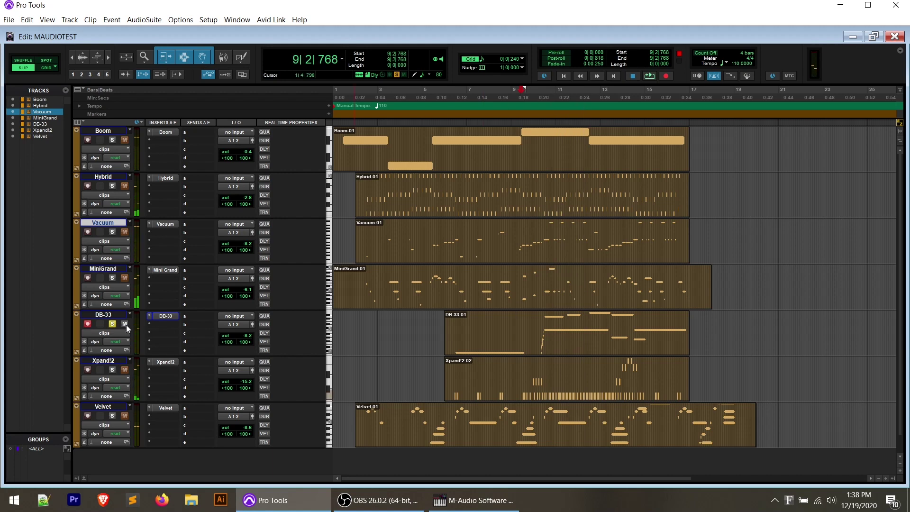
Unsolo DB-33, then record-arm and solo the Xpand!2 track.
left_click(111, 323)
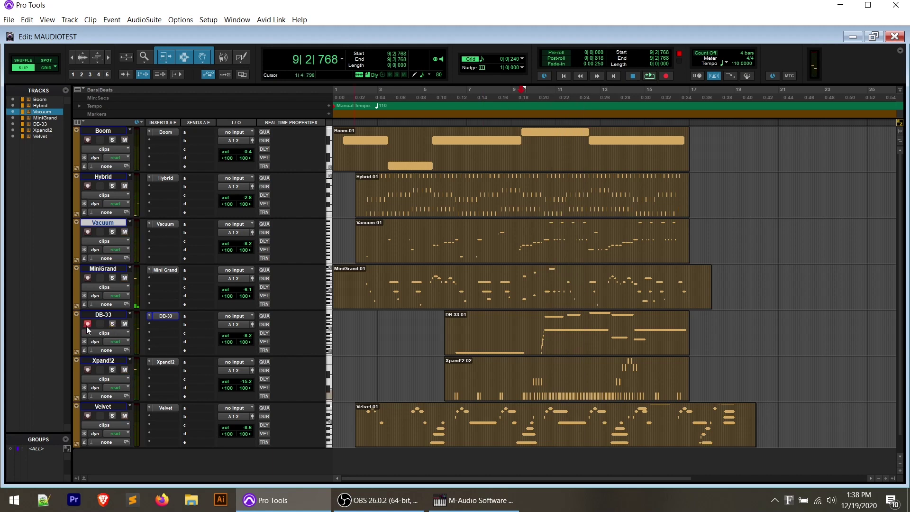
left_click(85, 369)
left_click(112, 369)
Browse Xpand!2's Part A patch categories, leaving the patch unchanged.
left_click(164, 362)
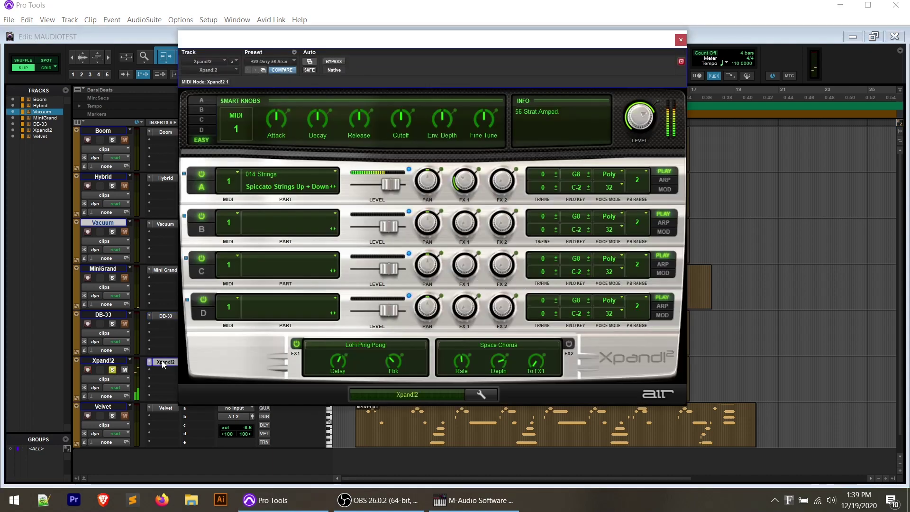
left_click(272, 187)
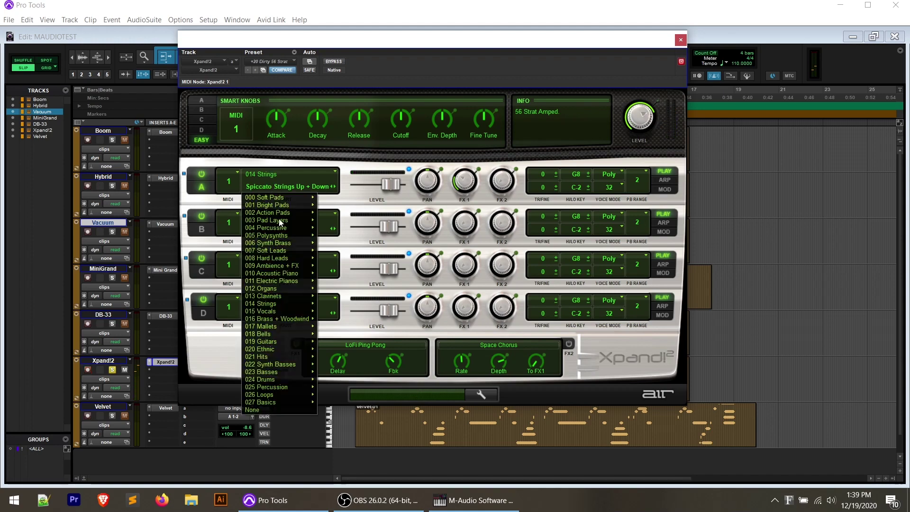
mouse_move(292, 197)
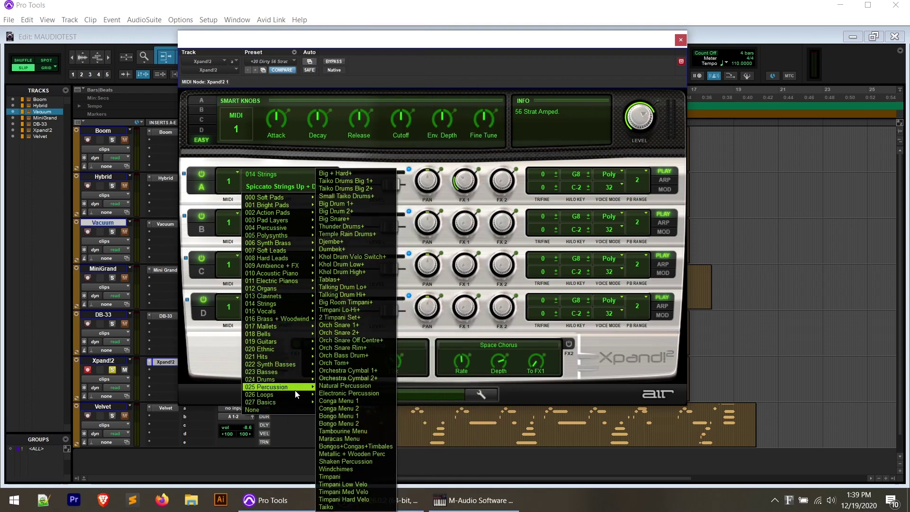
mouse_move(278, 220)
left_click(467, 44)
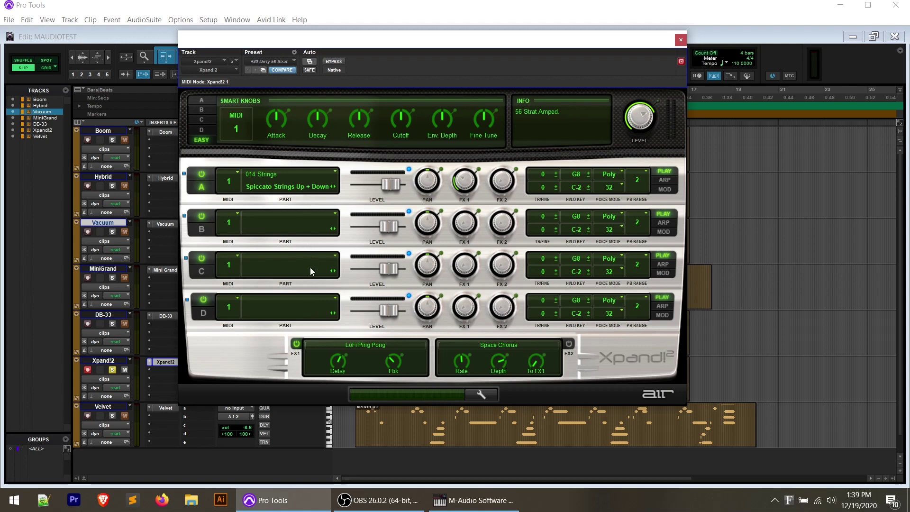
left_click(681, 39)
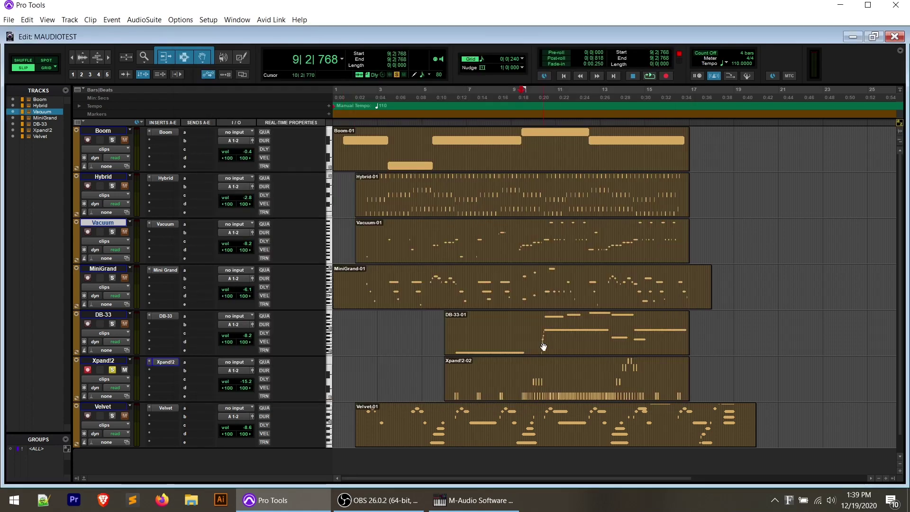
Play Xpand!2 from bar 6, stop, then briefly reopen its plugin window.
left_click(451, 375)
key("space")
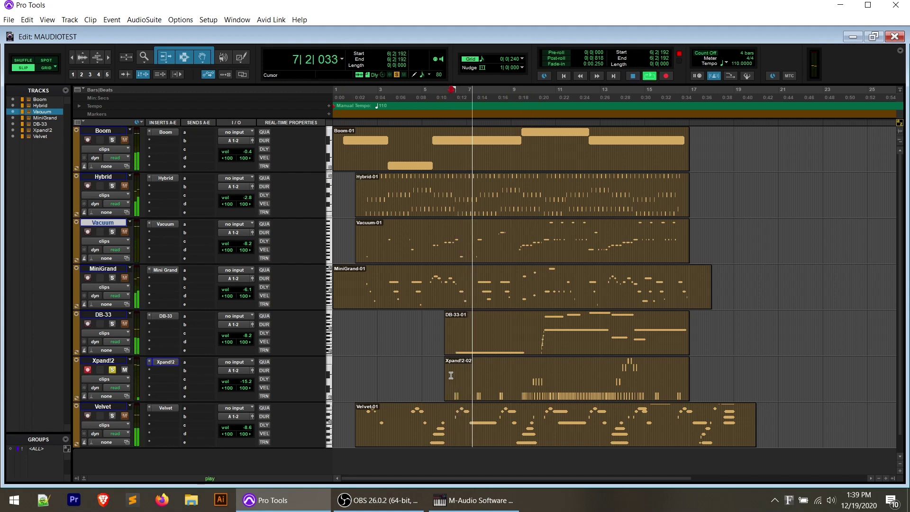
key("space")
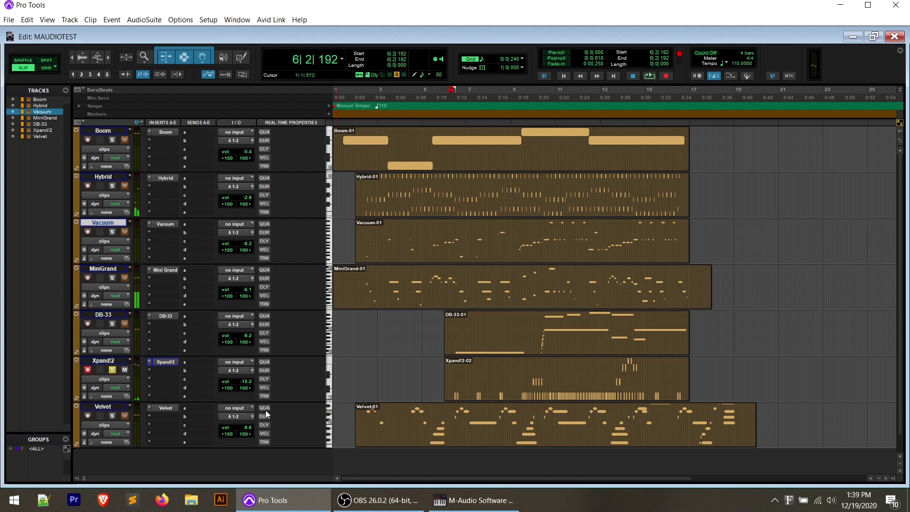
left_click(168, 364)
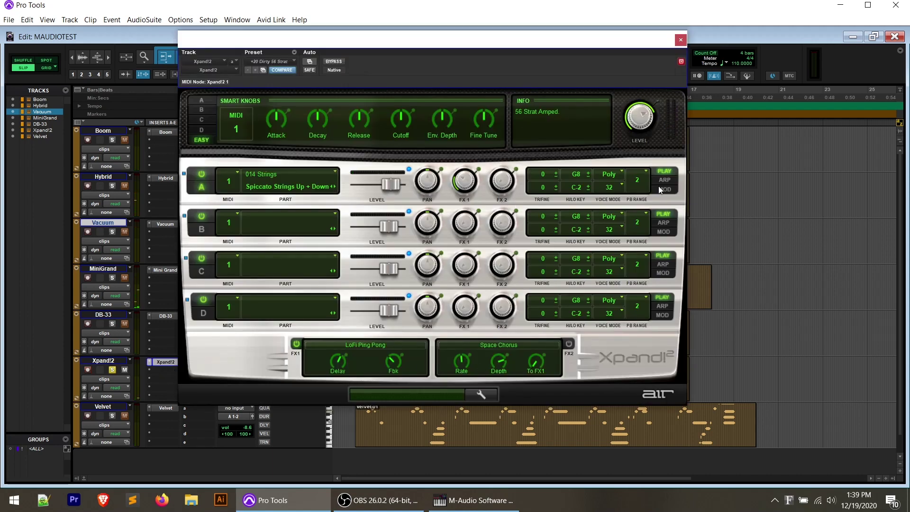
left_click(682, 39)
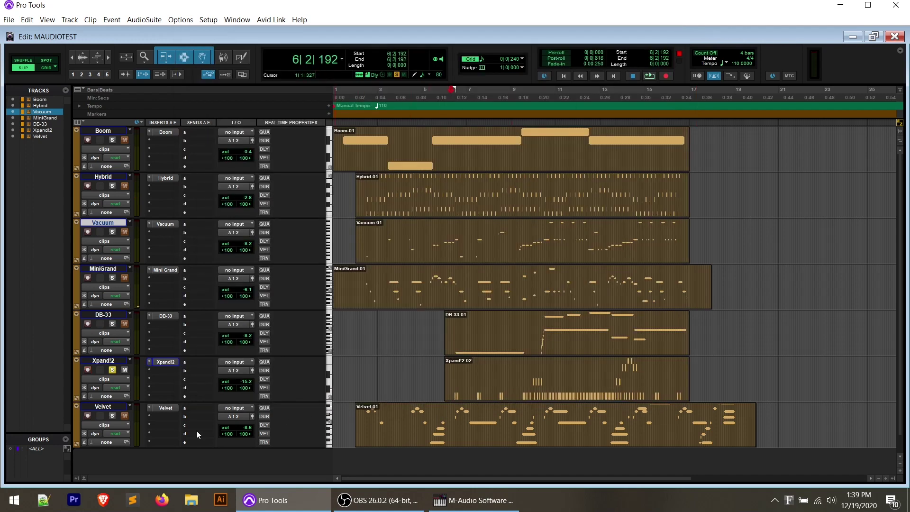
Solo and record-arm the Velvet electric piano track, unsoloing Xpand!2.
left_click(114, 416)
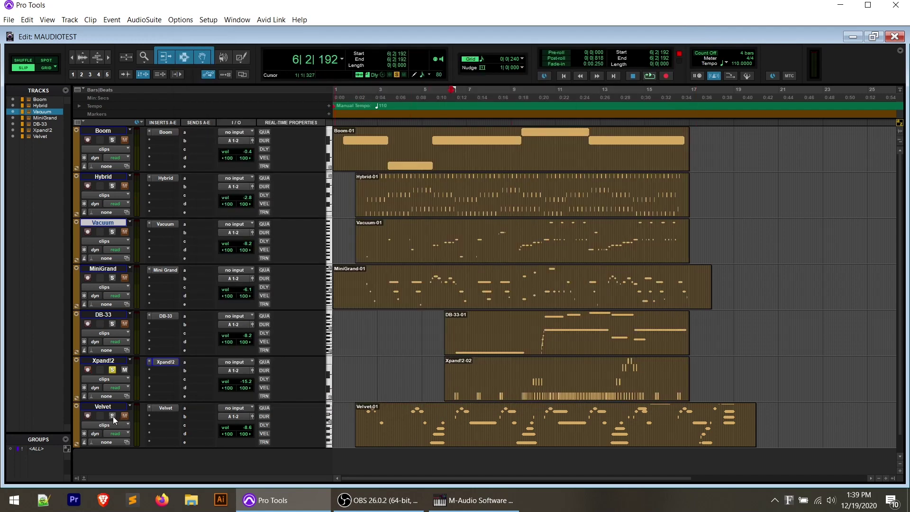
left_click(88, 415)
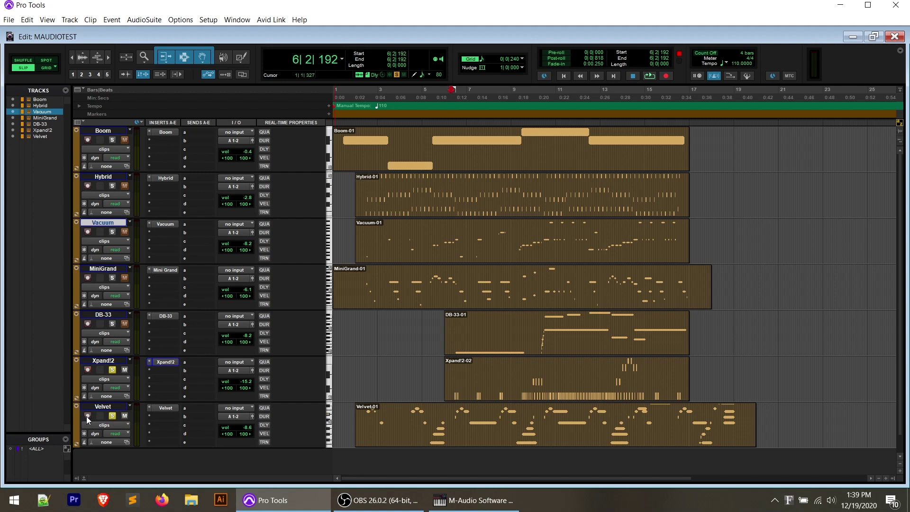
left_click(114, 370)
Glance at the Velvet plugin settings, then play Velvet from bar 4 and stop.
left_click(164, 407)
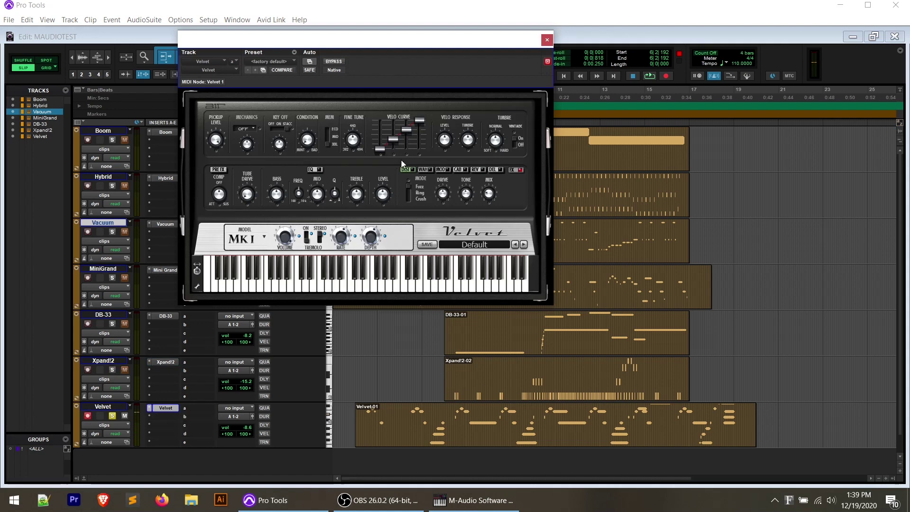
left_click(547, 40)
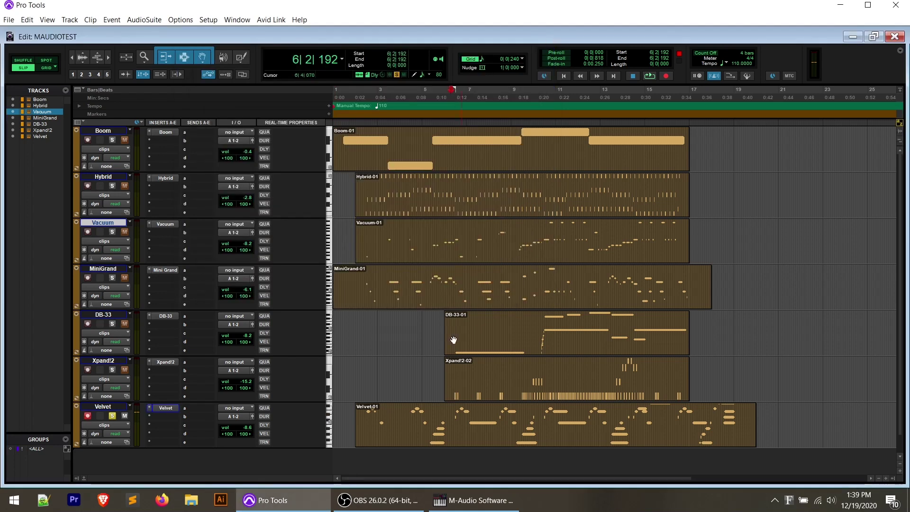
left_click(406, 424)
key("space")
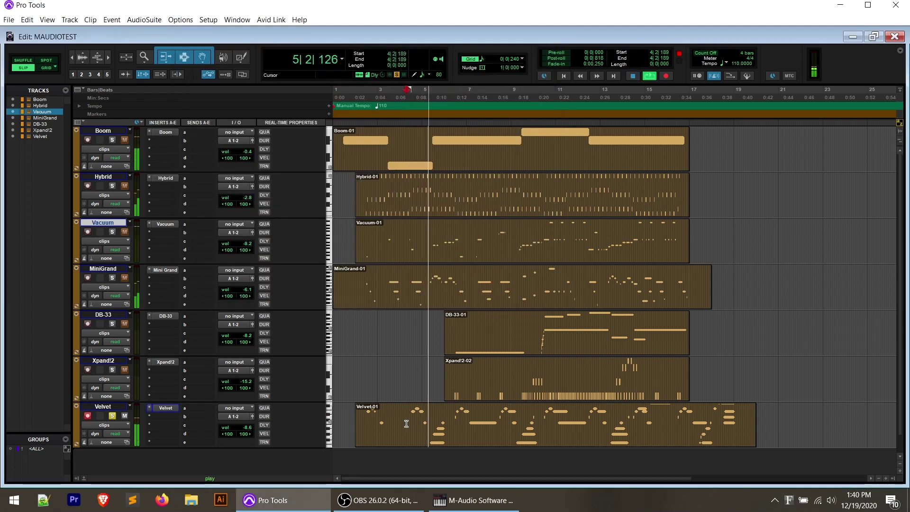
key("space")
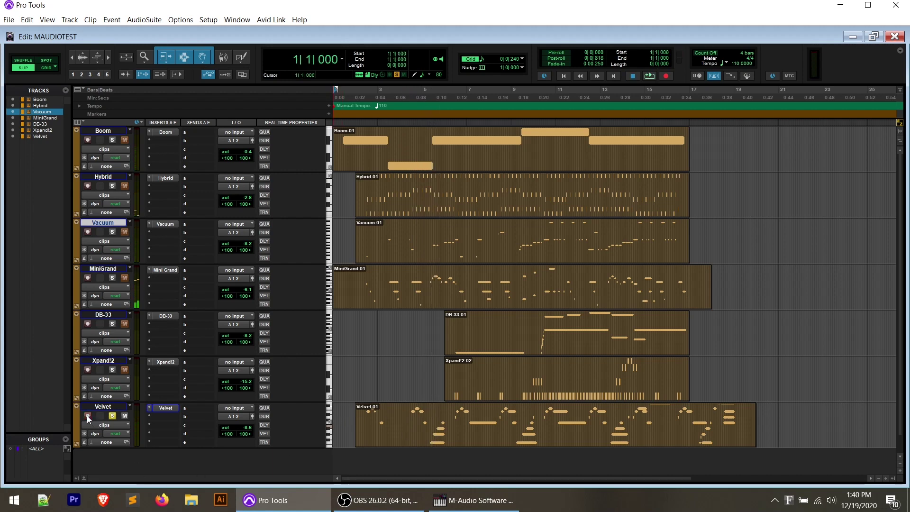
Unsolo Velvet and play the full MAUDIOTEST session from 1|1|000.
left_click(112, 416)
key("space")
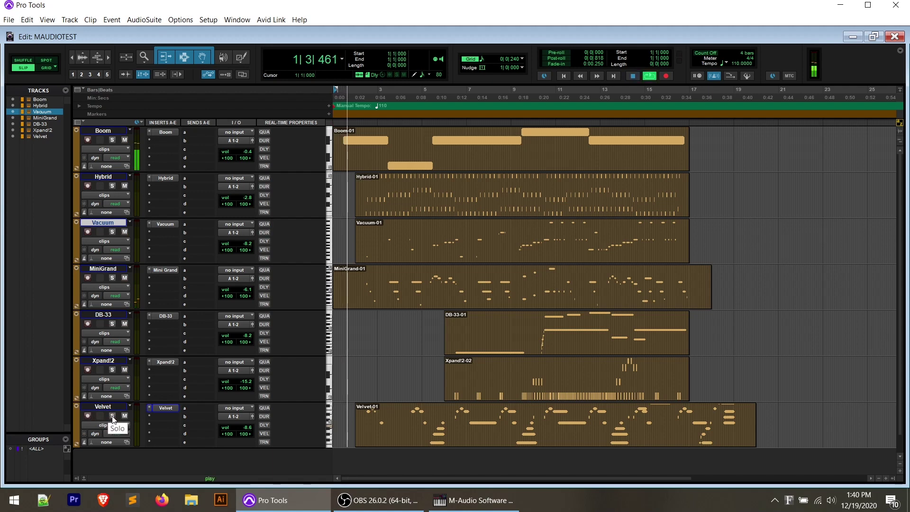